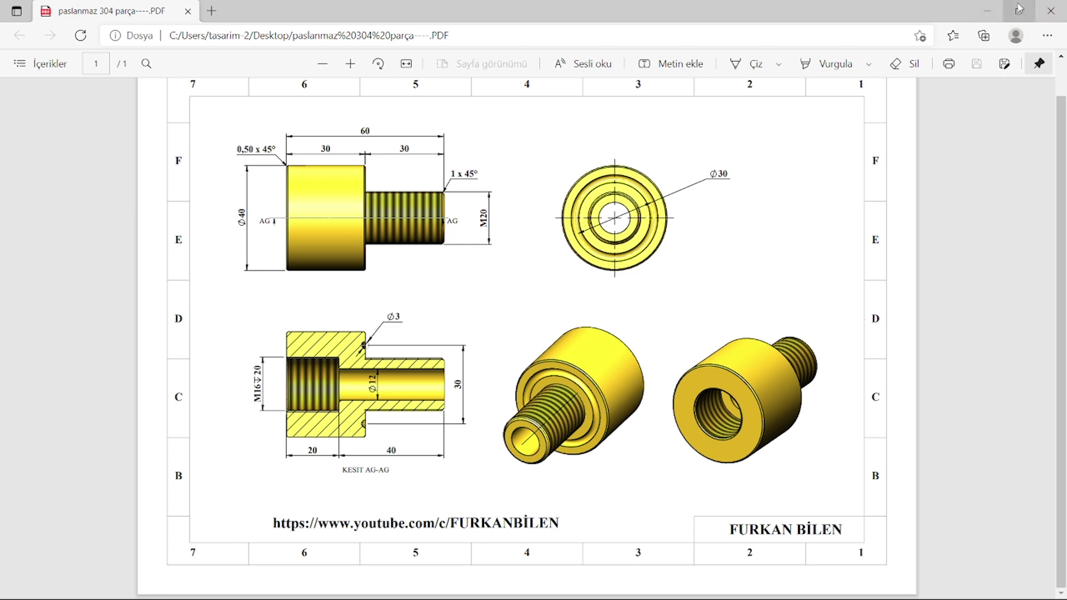
# Close the PDF technical drawing and switch to the open part in SOLIDWORKS.
pyautogui.click(1016, 35)
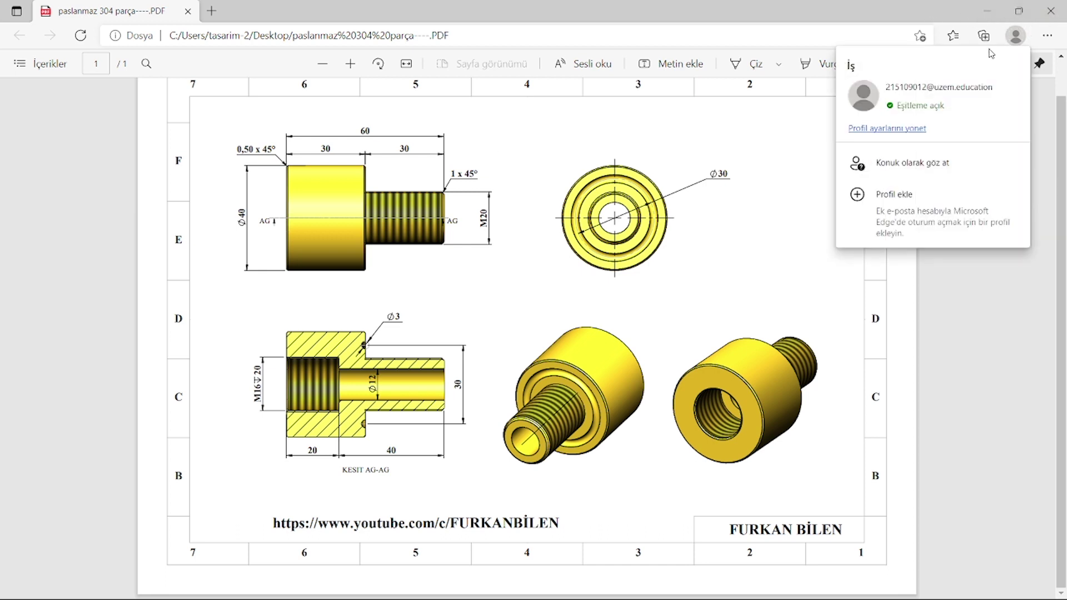
pyautogui.press('Escape')
pyautogui.click(1051, 11)
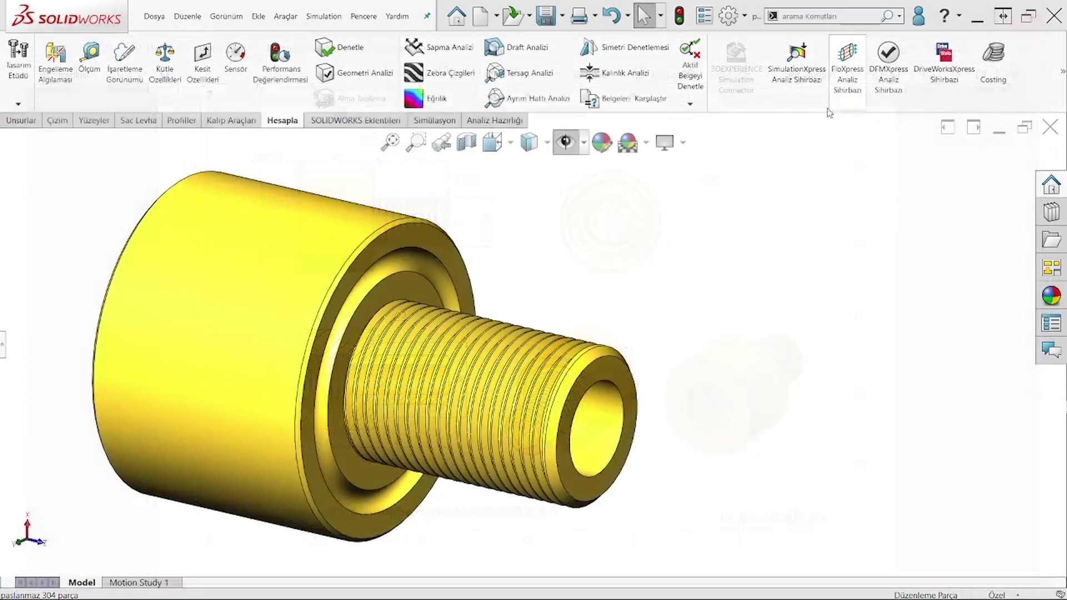
# Examine the finished part's cylindrical body, ring groove and threaded hollow shaft from several sides.
pyautogui.moveTo(257, 399); pyautogui.dragTo(708, 424, button='middle')
pyautogui.scroll(-3, 476, 365)
pyautogui.moveTo(518, 345); pyautogui.dragTo(488, 346, button='middle')
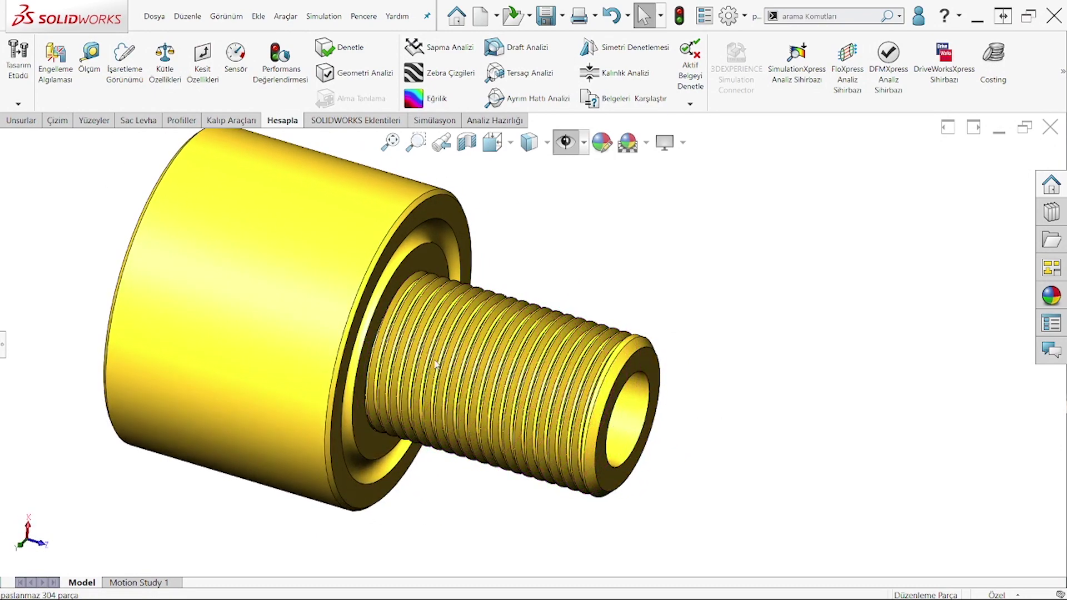
pyautogui.moveTo(472, 339); pyautogui.dragTo(253, 314, button='middle')
pyautogui.scroll(-2, 459, 339)
pyautogui.moveTo(458, 339); pyautogui.dragTo(858, 398, button='middle')
pyautogui.scroll(-2, 858, 397)
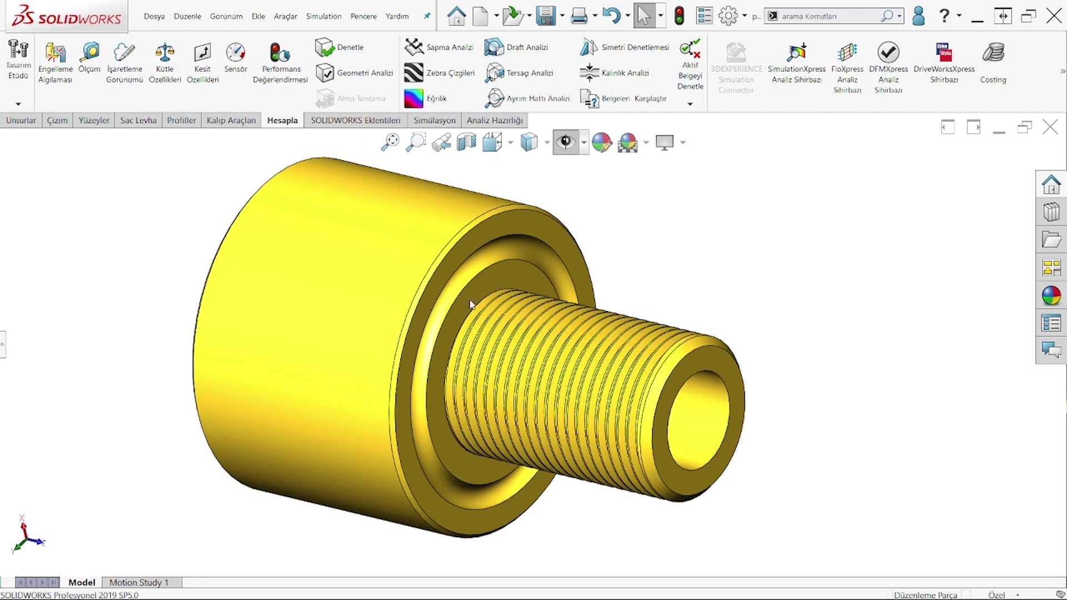
pyautogui.moveTo(459, 354); pyautogui.dragTo(416, 366, button='middle')
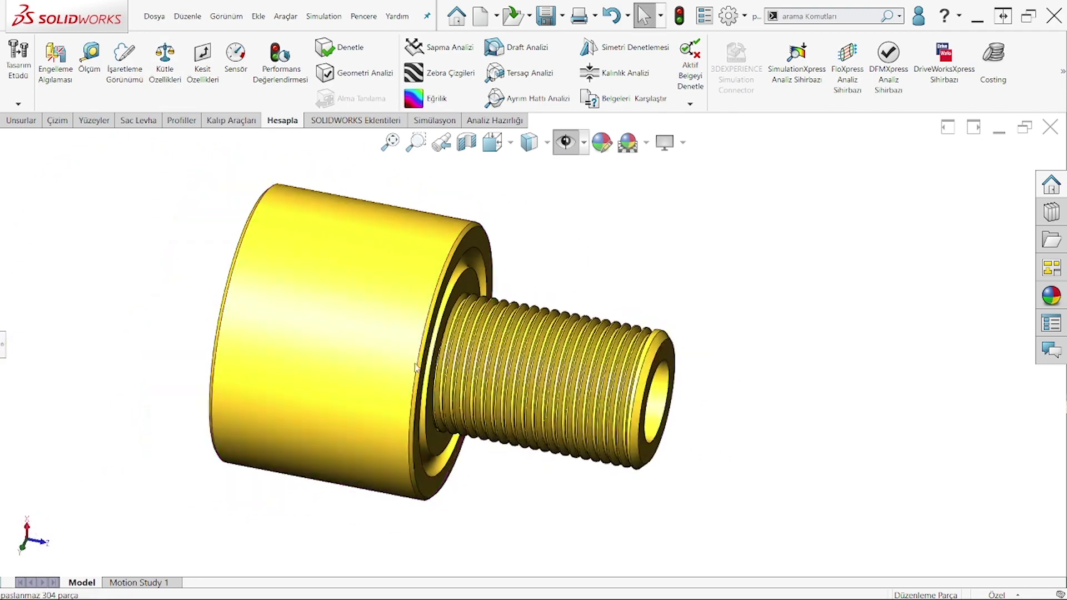
# Close the finished part without saving its changes.
pyautogui.click(1050, 127)
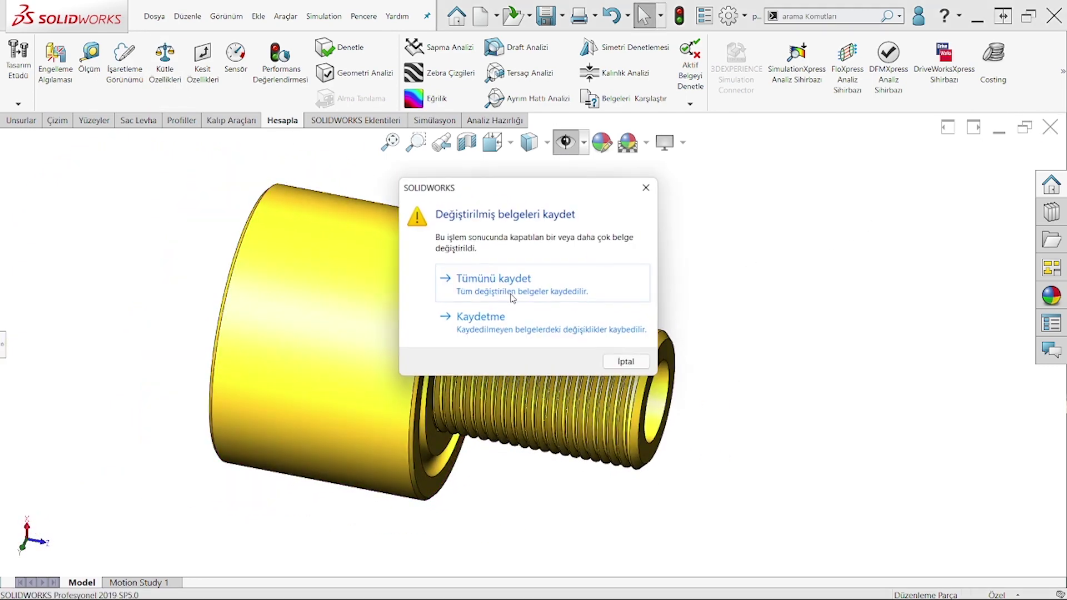
pyautogui.click(482, 318)
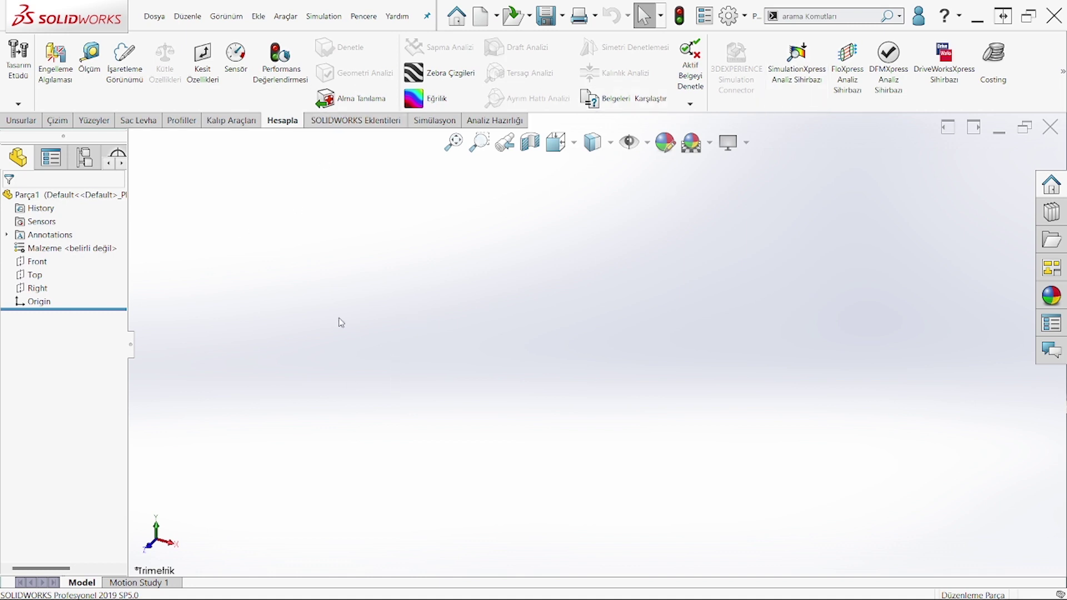
# Start a sketch on the Front plane and draw a circle about 97 mm in diameter centred on the origin.
pyautogui.click(34, 261)
pyautogui.click(39, 248)
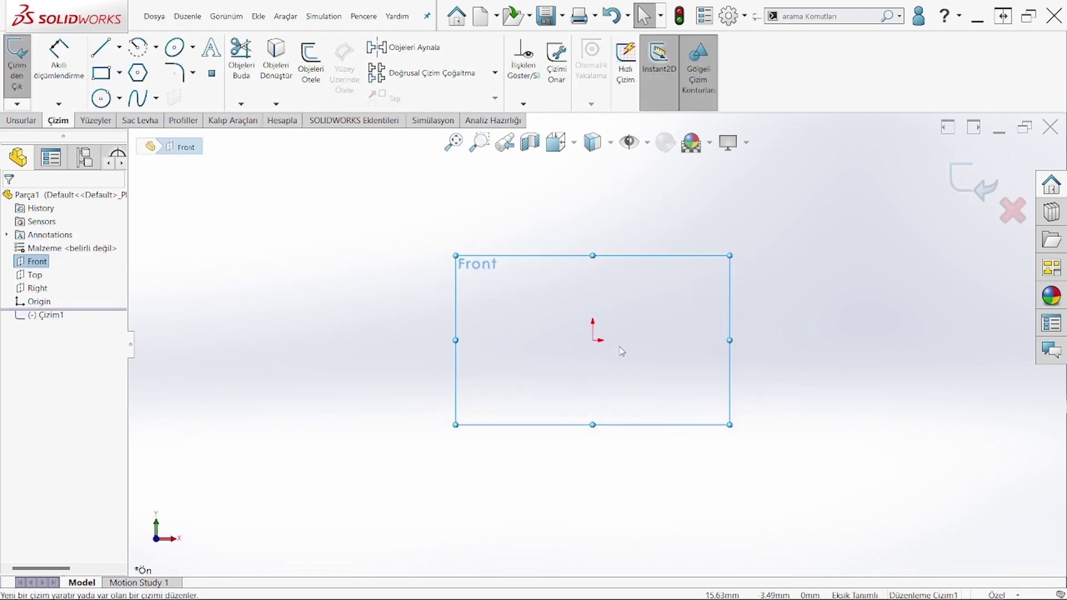
pyautogui.click(119, 46)
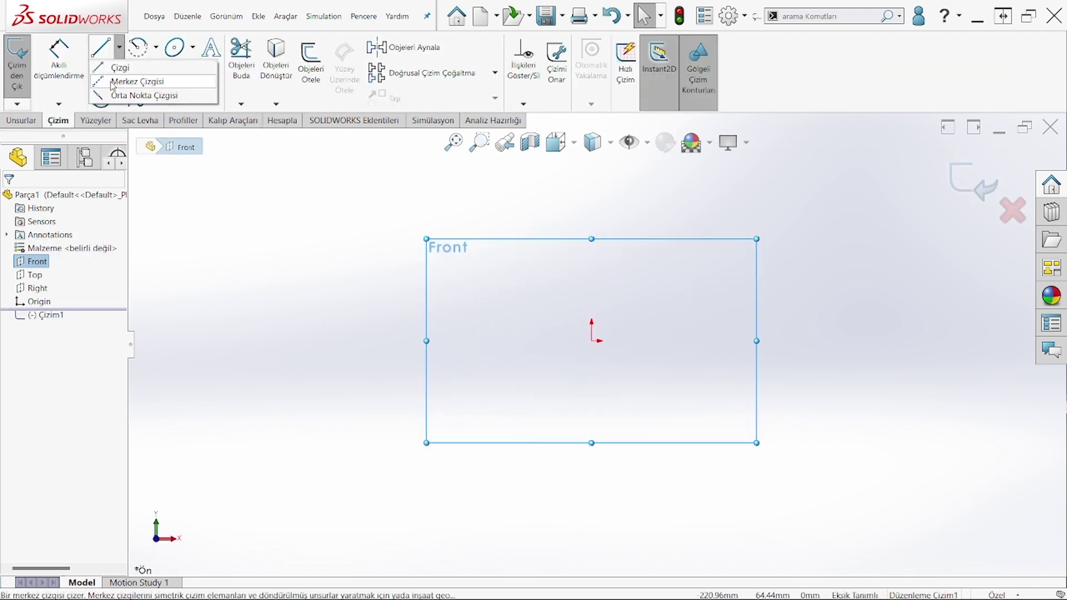
pyautogui.click(133, 79)
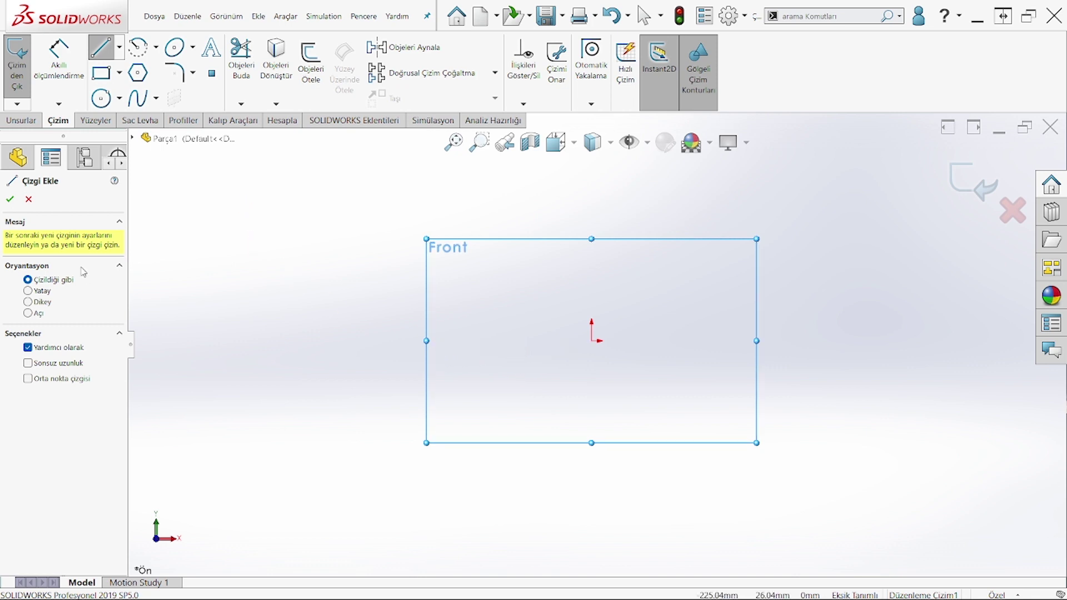
pyautogui.click(99, 100)
pyautogui.scroll(2, 694, 376)
pyautogui.scroll(-3, 715, 382)
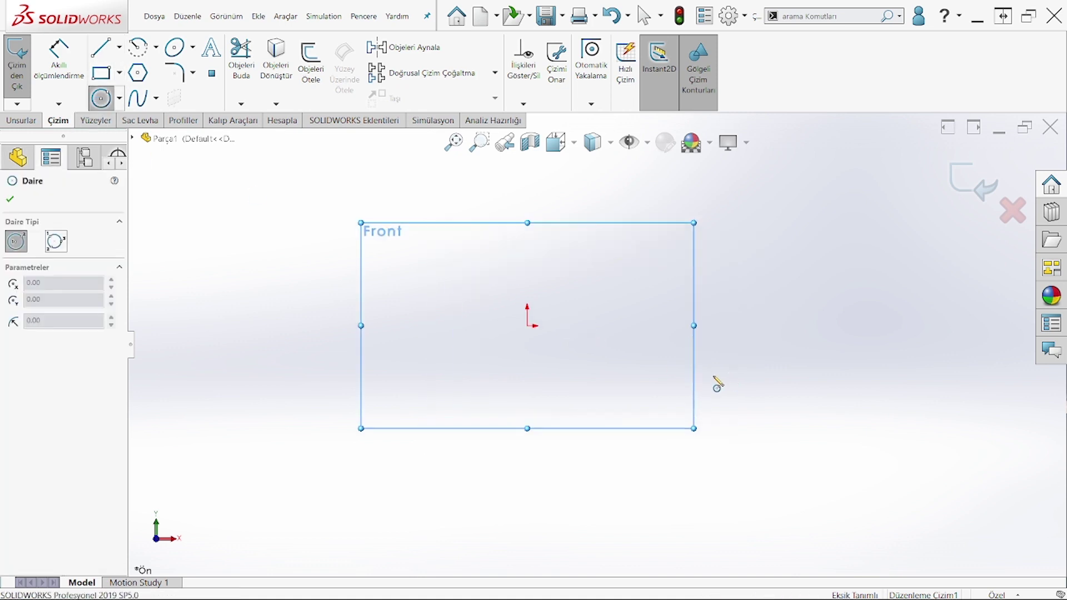
pyautogui.click(527, 326)
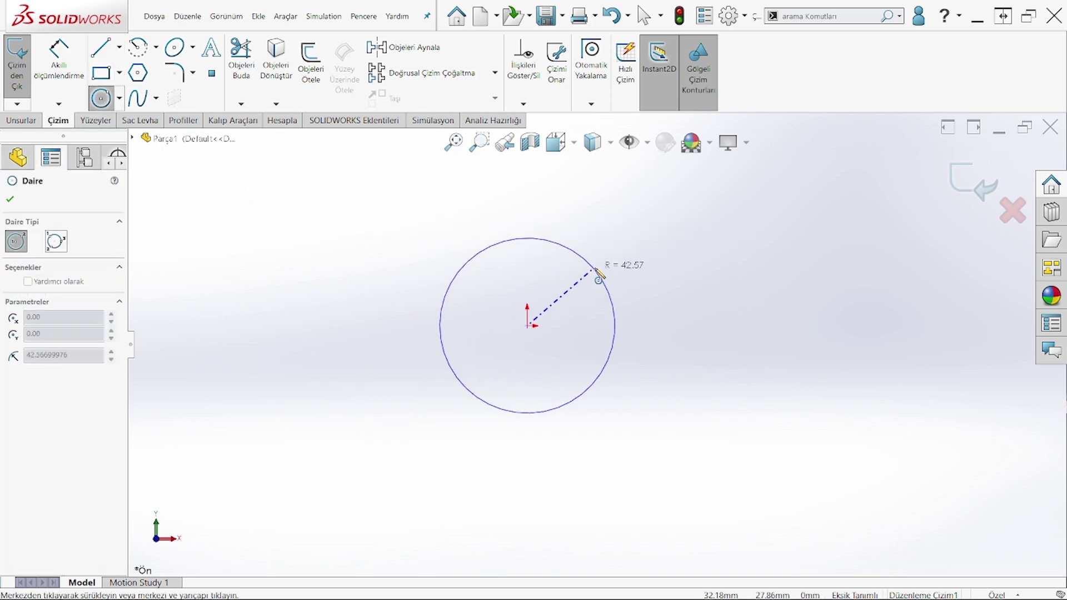
pyautogui.click(529, 225)
pyautogui.press('Escape')
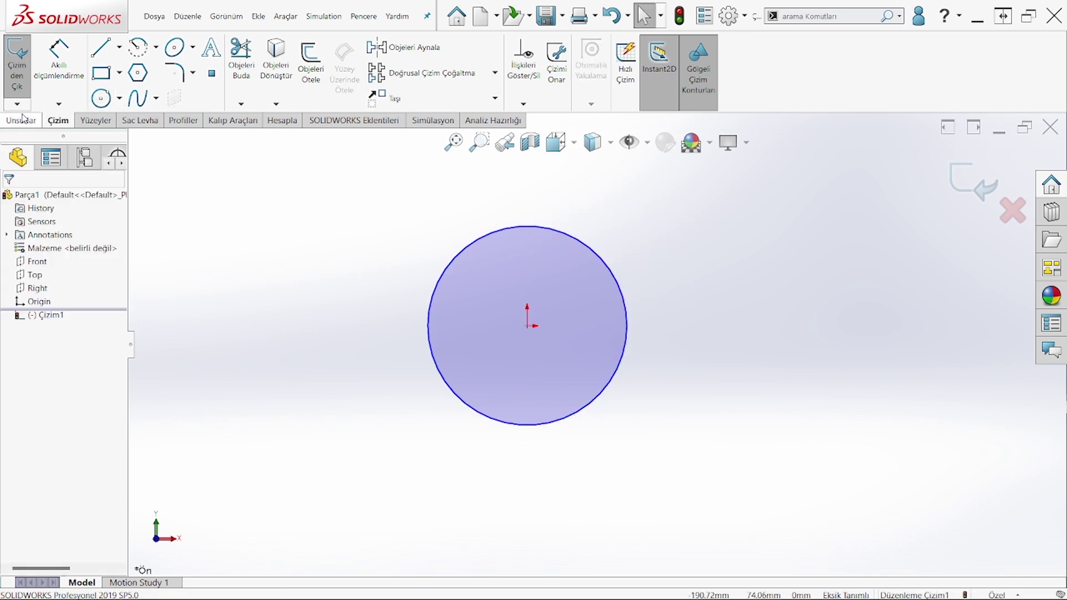
# Dimension the circle's diameter as 40 mm.
pyautogui.click(59, 65)
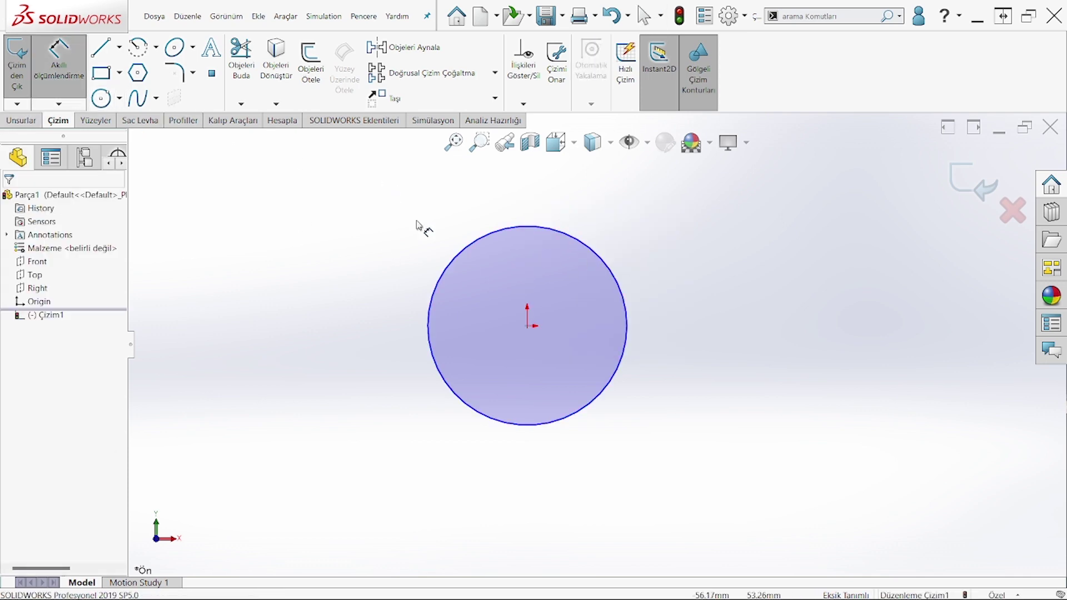
pyautogui.click(472, 245)
pyautogui.click(366, 216)
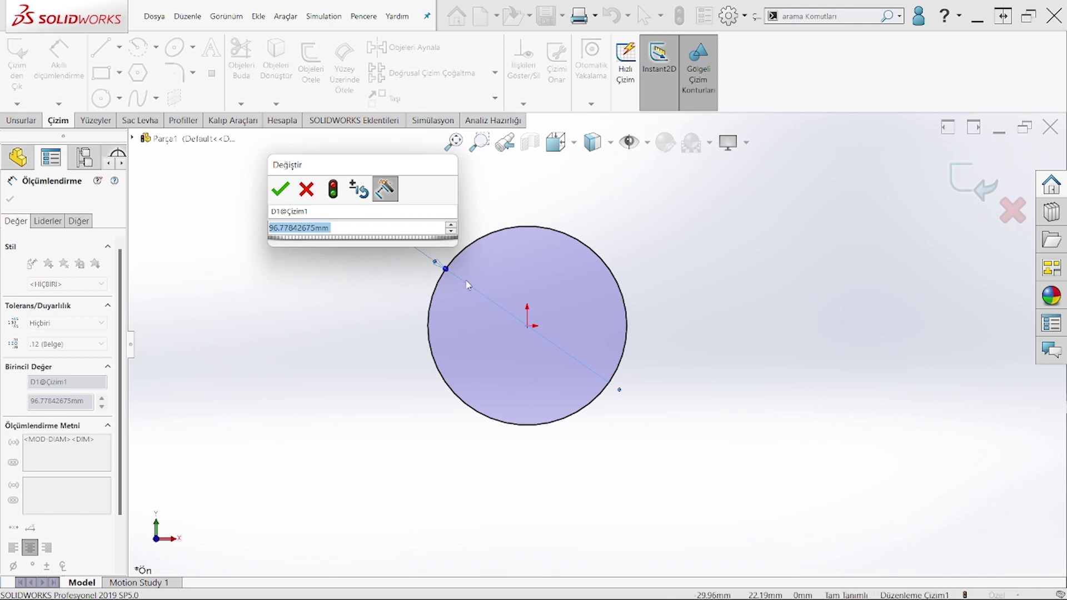
pyautogui.write('0')
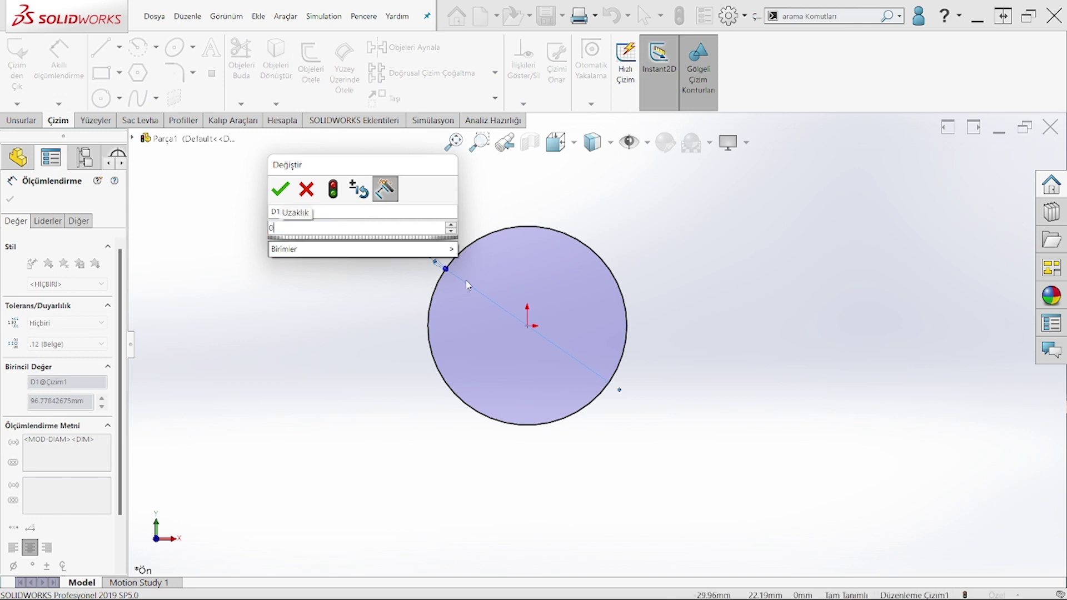
pyautogui.press('BackSpace')
pyautogui.write('40')
pyautogui.press('Return')
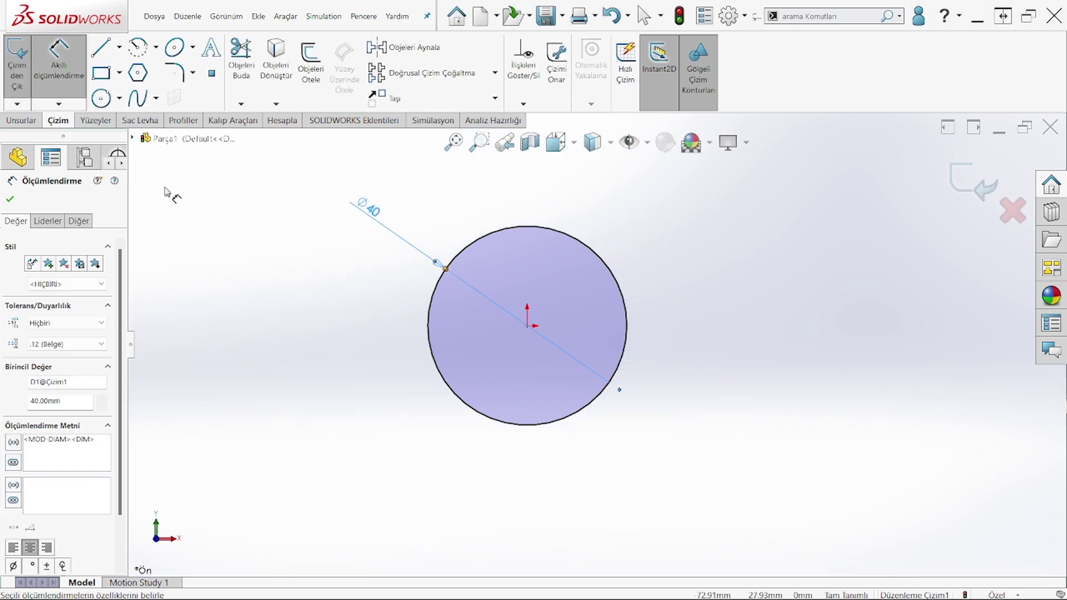
pyautogui.click(10, 199)
# Extrude the circle 30 mm using the mid-plane end condition (Orta Düzlem).
pyautogui.click(21, 120)
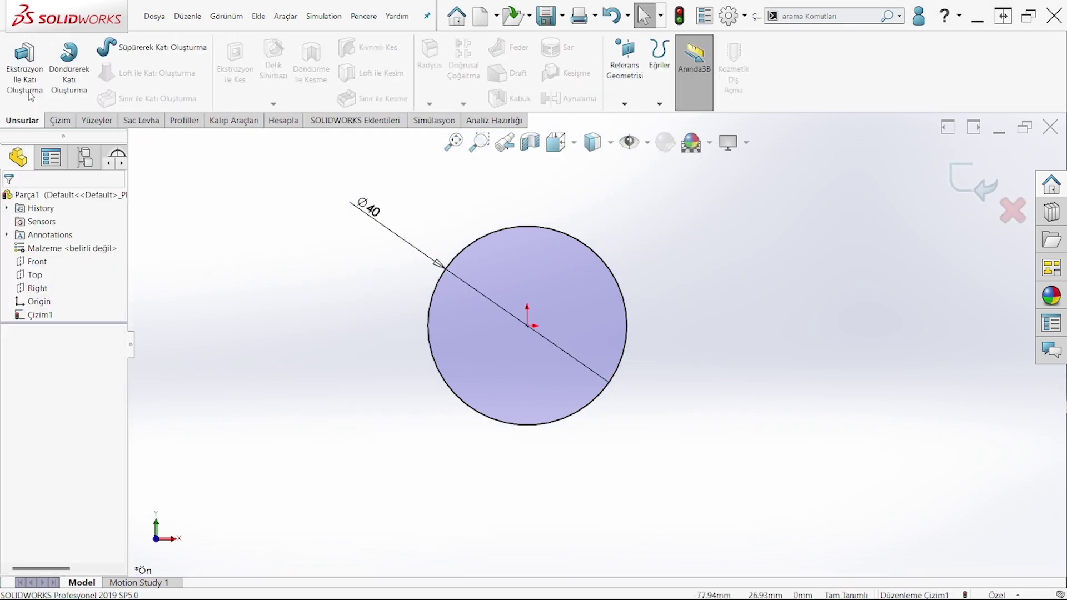
pyautogui.click(31, 96)
pyautogui.click(69, 276)
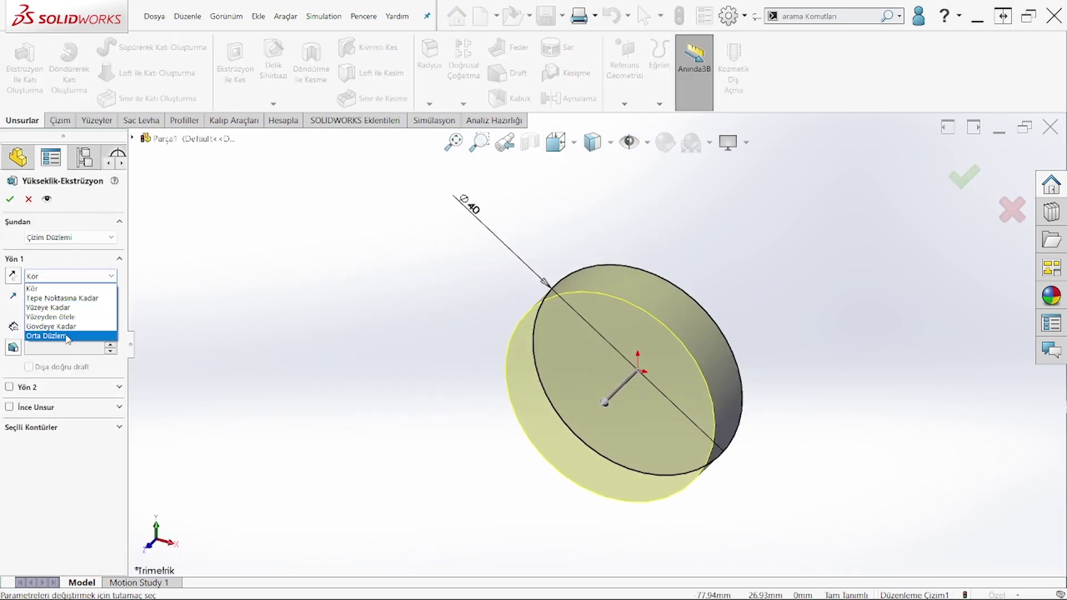
pyautogui.click(66, 336)
pyautogui.write('30')
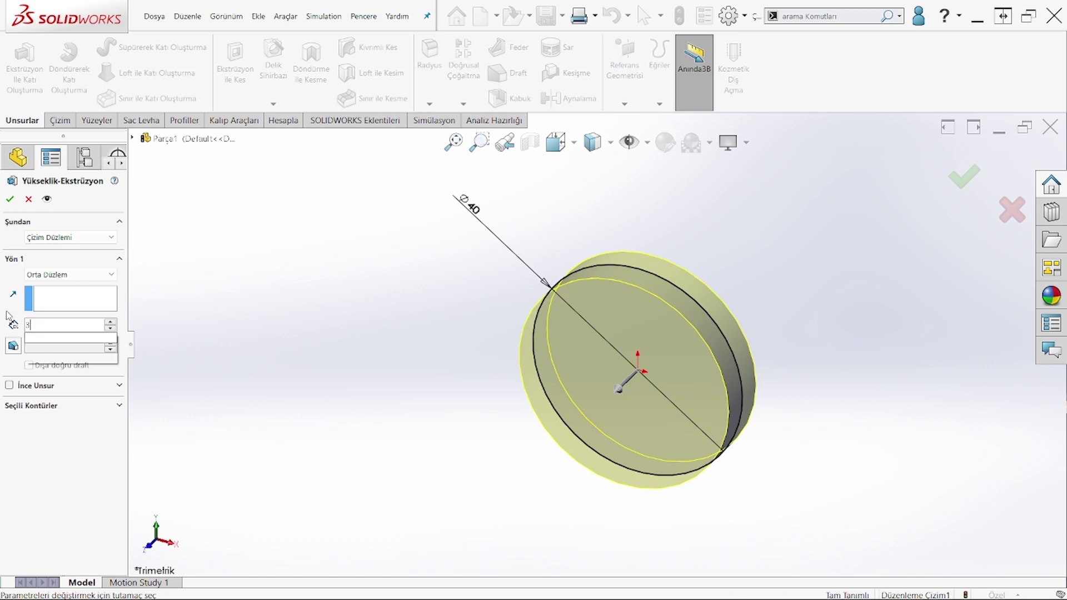
pyautogui.press('Return')
pyautogui.click(964, 177)
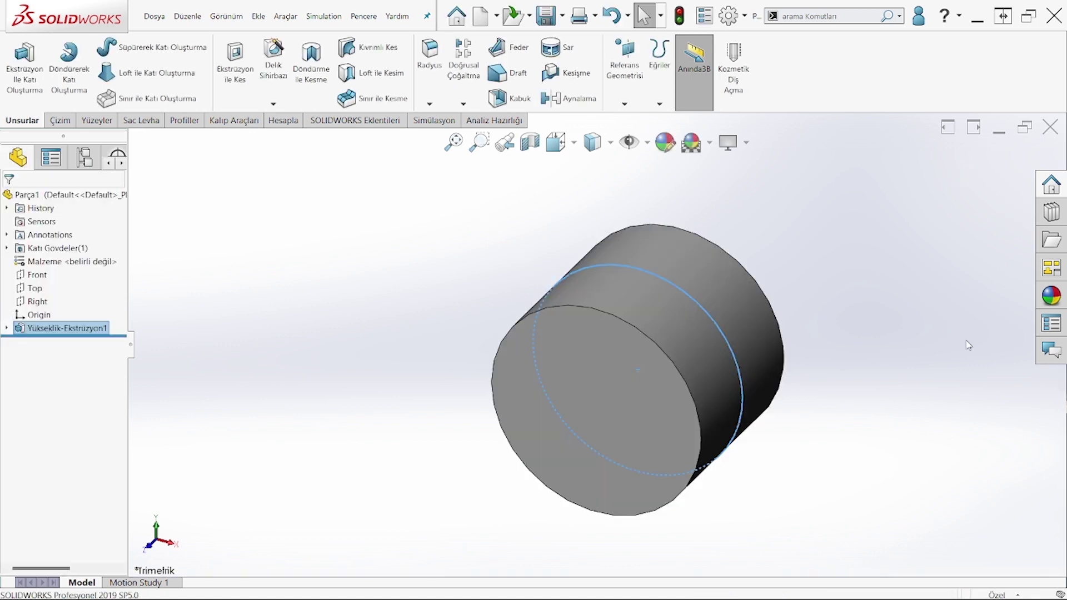
# Apply the plain white scene (Düz Beyaz) as the background.
pyautogui.click(816, 311)
pyautogui.click(709, 143)
pyautogui.click(710, 177)
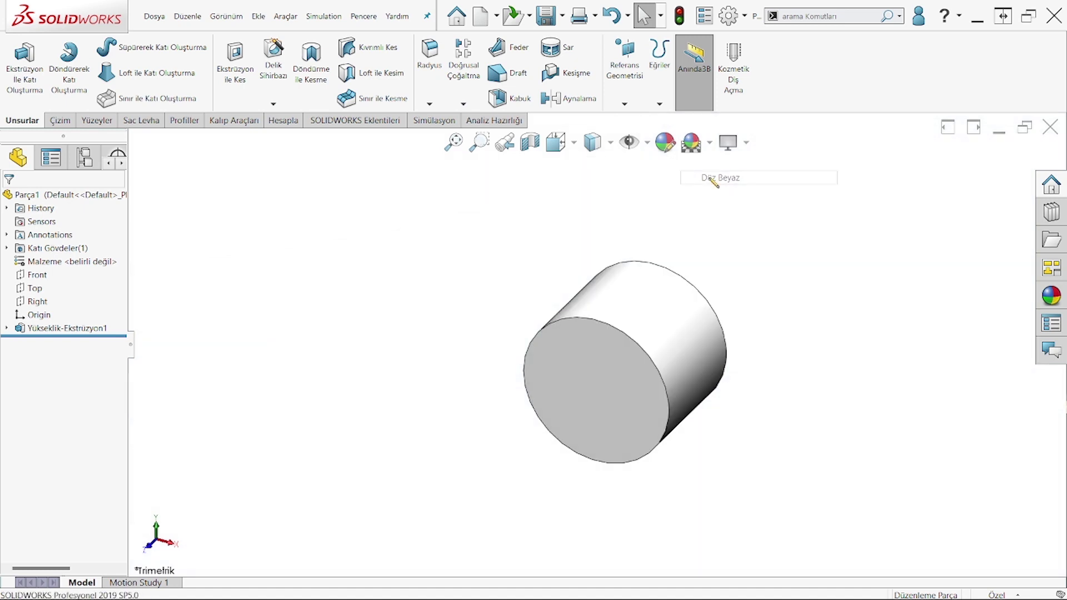
pyautogui.click(730, 143)
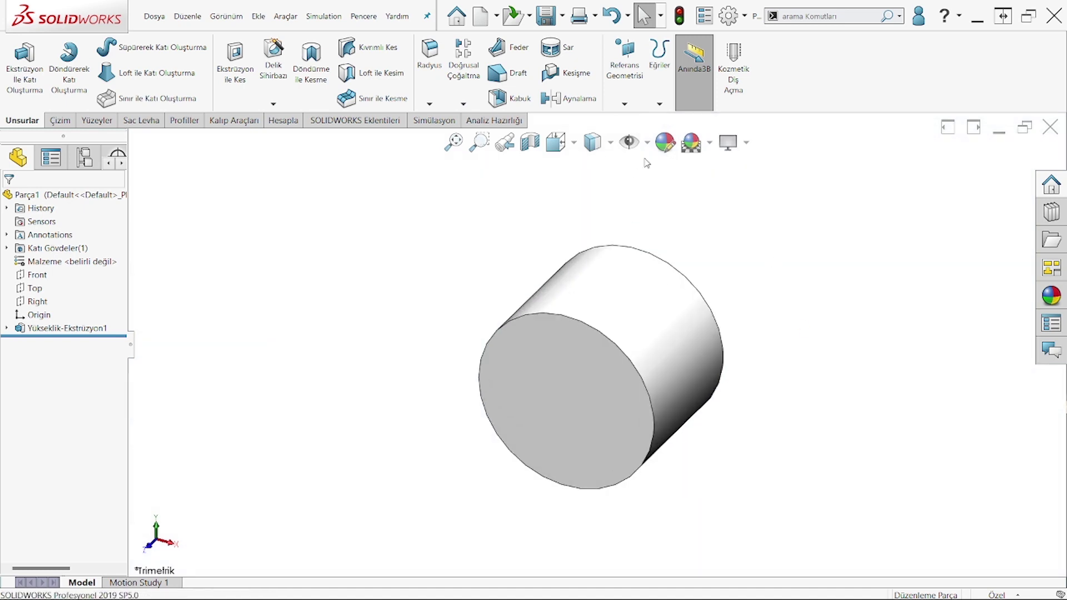
pyautogui.click(666, 142)
pyautogui.scroll(-3, 31, 466)
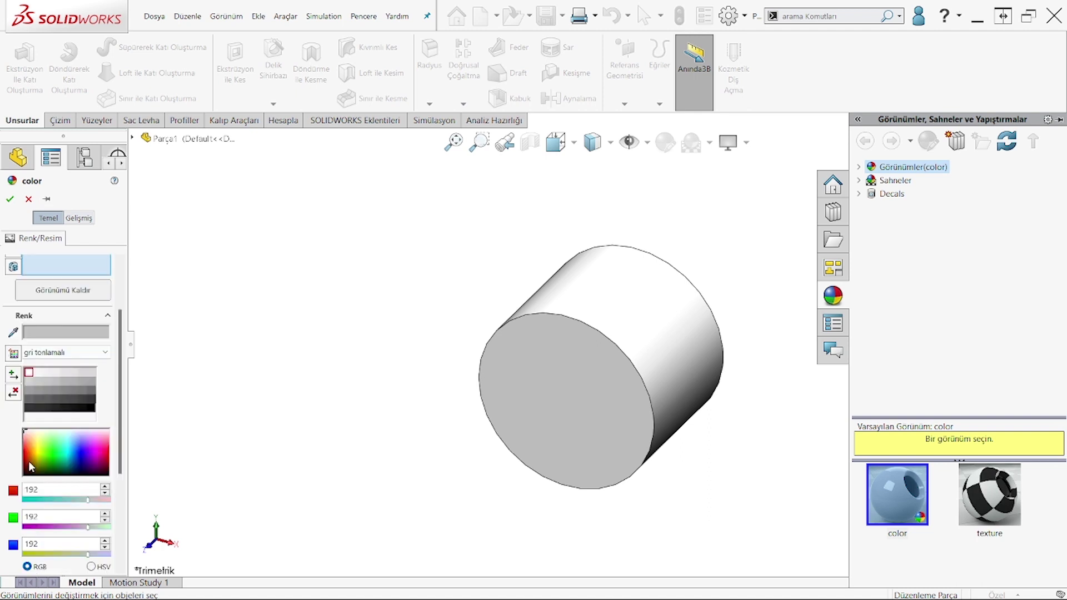
pyautogui.click(64, 352)
pyautogui.click(50, 388)
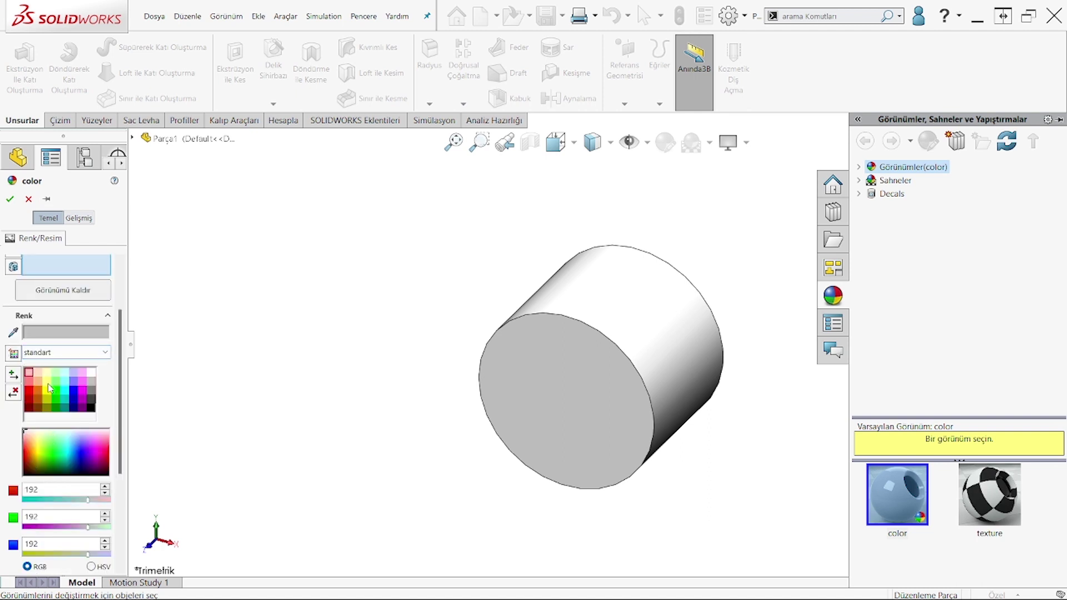
pyautogui.click(49, 392)
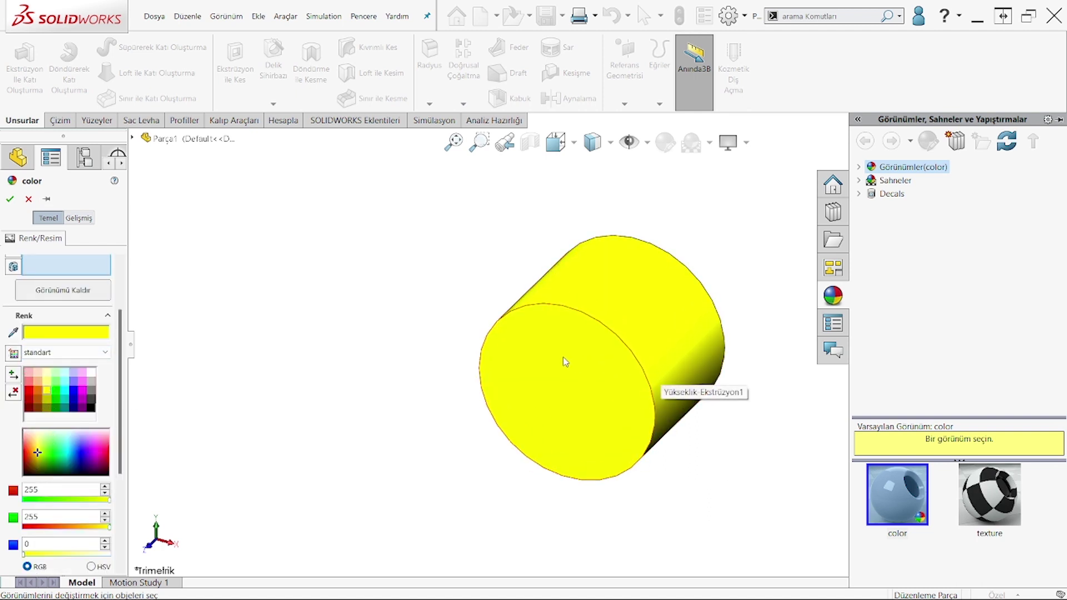
pyautogui.scroll(-2, 542, 355)
pyautogui.click(497, 228)
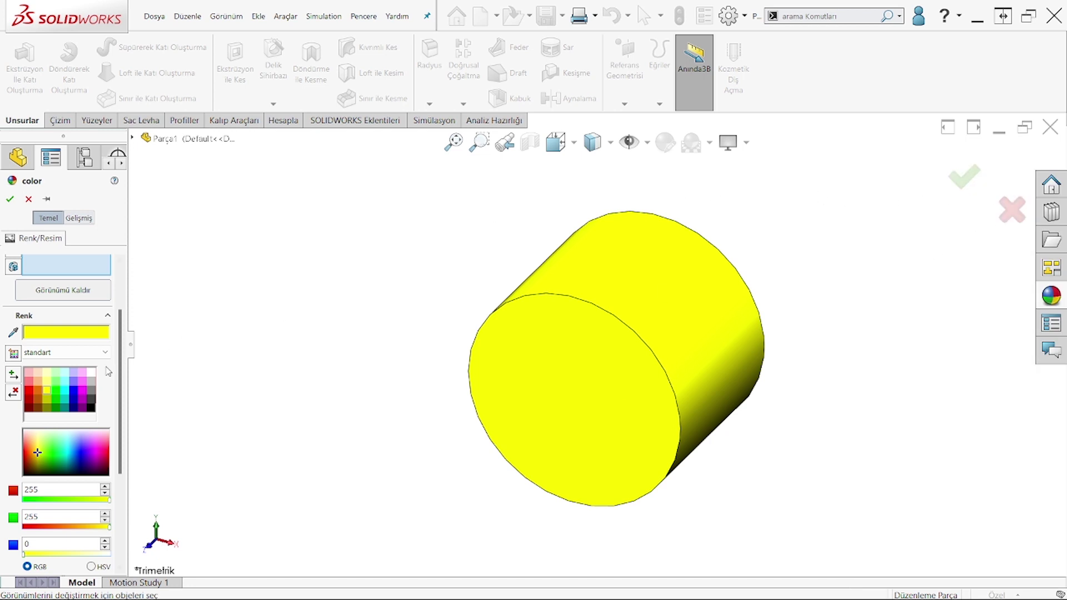
pyautogui.click(29, 199)
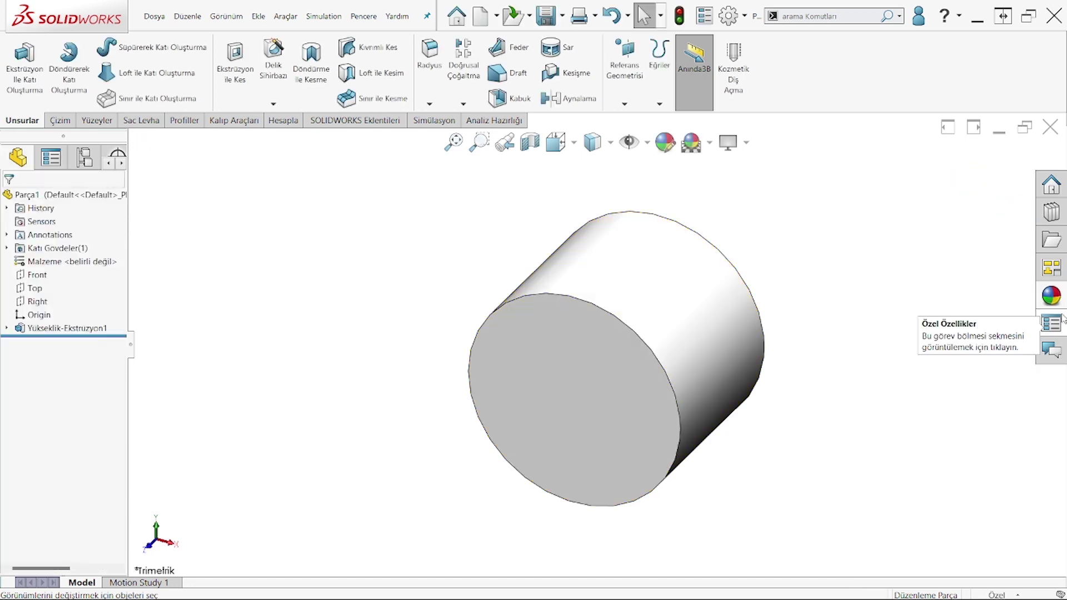
# Apply a gold-coloured appearance from the Metal appearances library to the cylinder.
pyautogui.click(1051, 296)
pyautogui.click(859, 167)
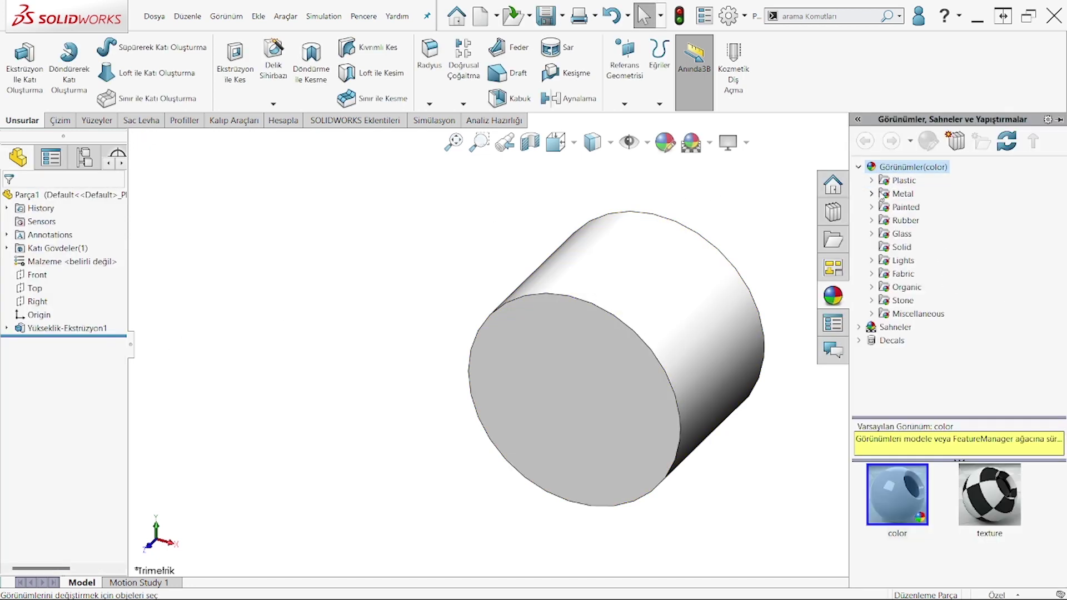
pyautogui.click(871, 194)
pyautogui.click(917, 207)
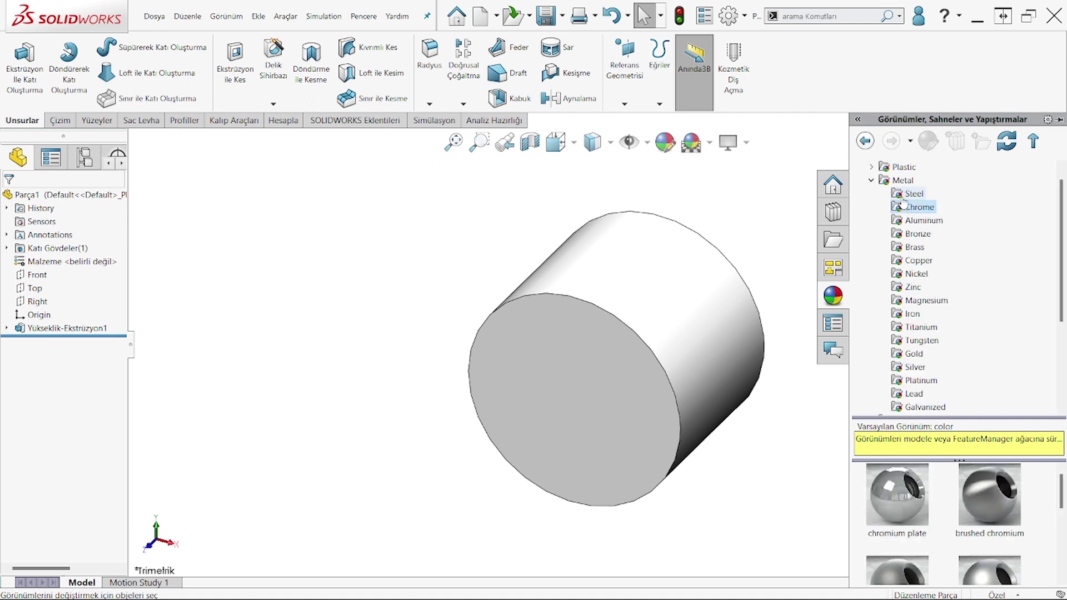
pyautogui.click(926, 300)
pyautogui.moveTo(898, 494); pyautogui.dragTo(578, 347)
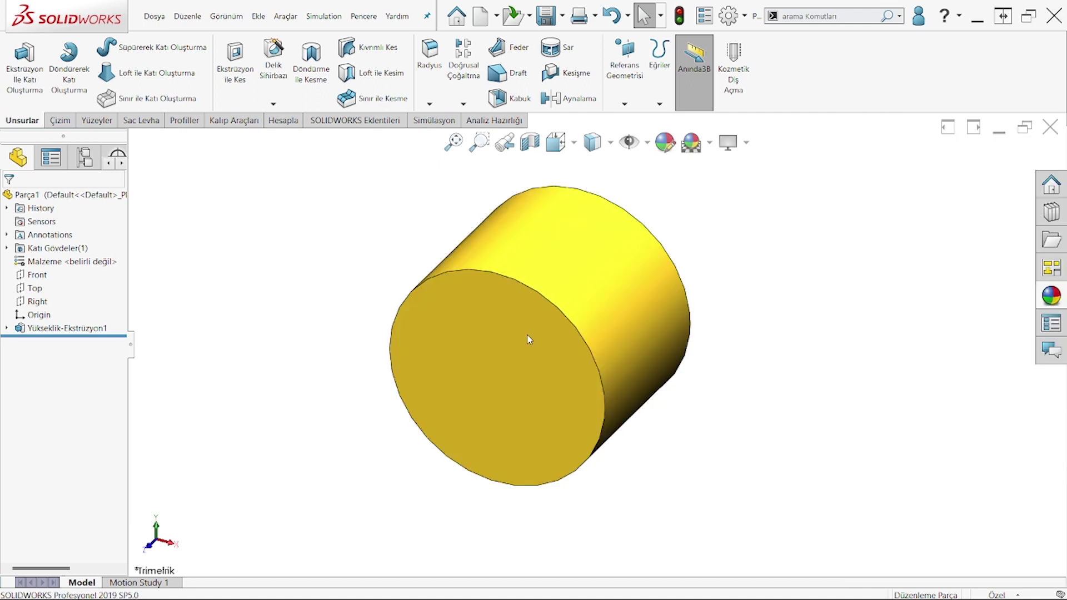
# Start a sketch on the cylinder's rear end face, viewed normal to the face.
pyautogui.moveTo(529, 338); pyautogui.dragTo(532, 315, button='middle')
pyautogui.click(532, 315)
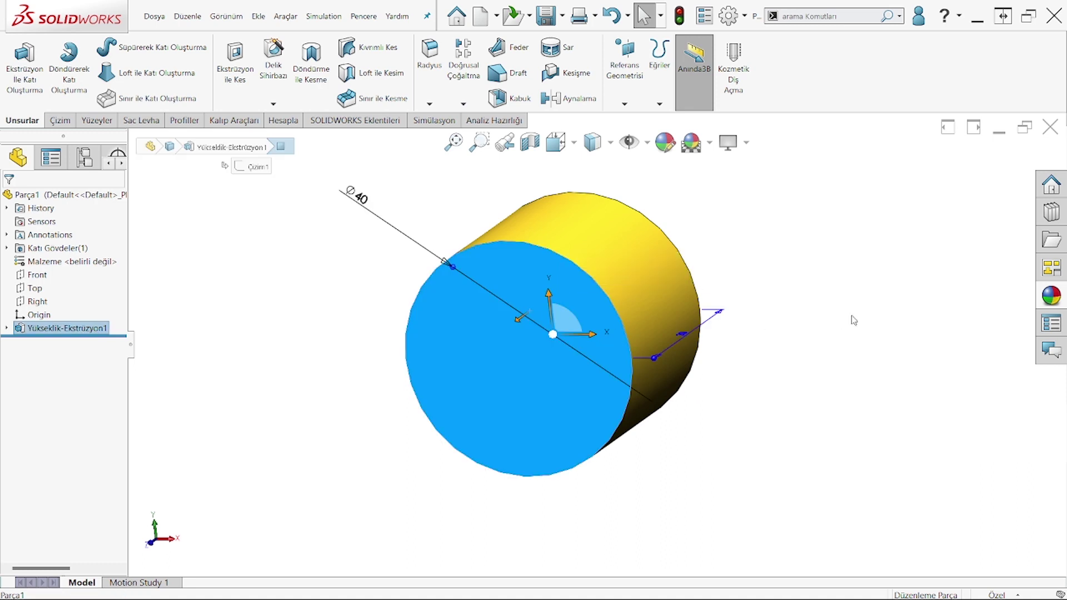
pyautogui.click(855, 321)
pyautogui.moveTo(630, 304); pyautogui.dragTo(517, 358, button='middle')
pyautogui.click(611, 309)
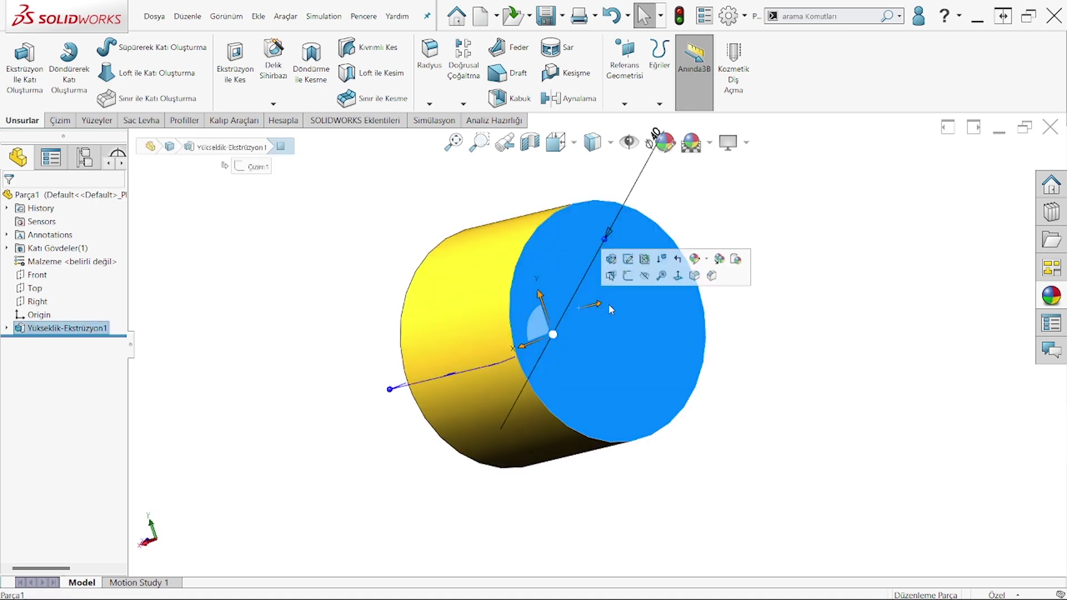
pyautogui.click(629, 275)
pyautogui.press('space')
pyautogui.click(658, 257)
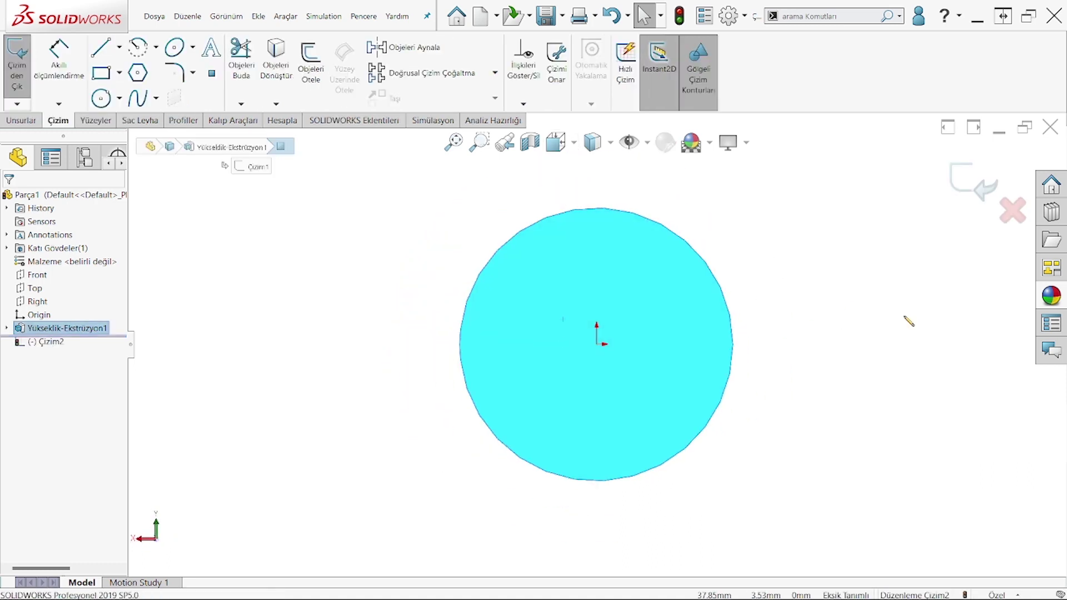
# Sketch a circle about 22 mm in diameter centred on the origin of the rear end face.
pyautogui.click(101, 99)
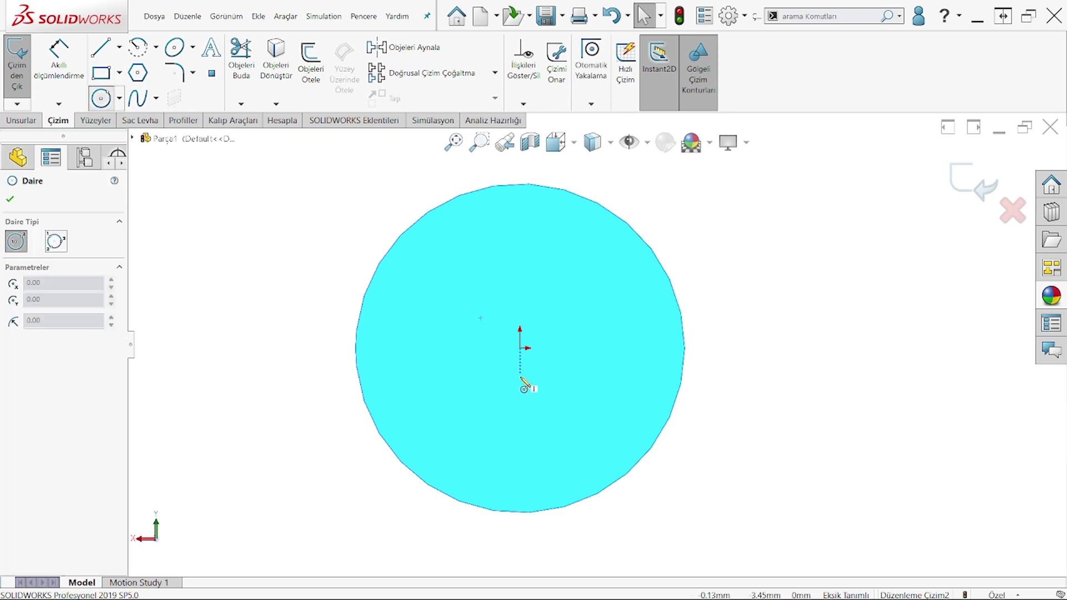
pyautogui.click(521, 348)
pyautogui.click(537, 265)
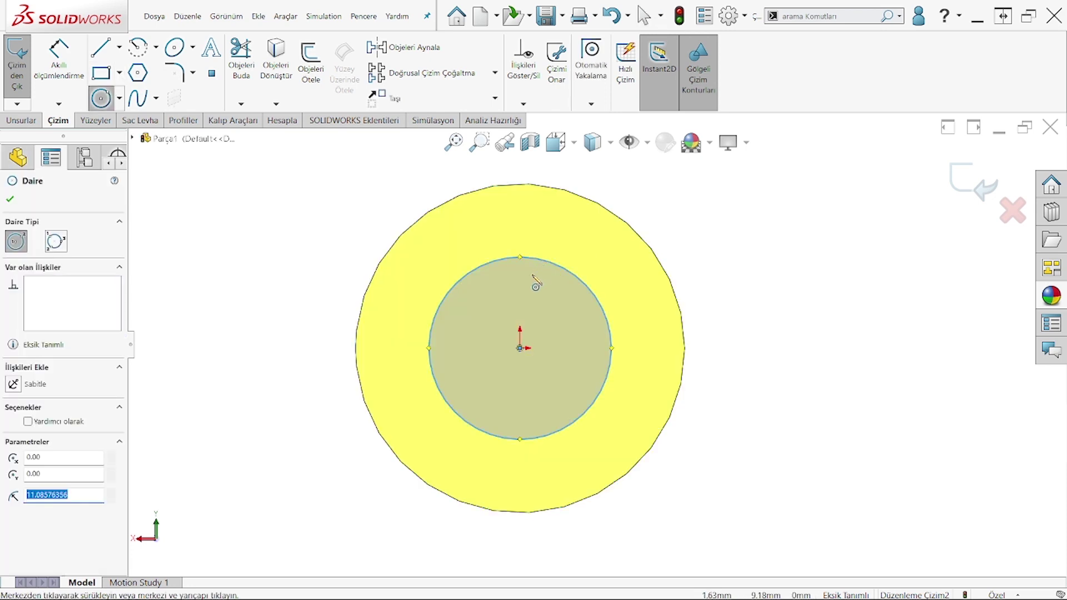
pyautogui.rightClick(512, 288)
pyautogui.click(535, 298)
# Dimension the circle on the rear end face to a diameter of 16 mm.
pyautogui.click(59, 55)
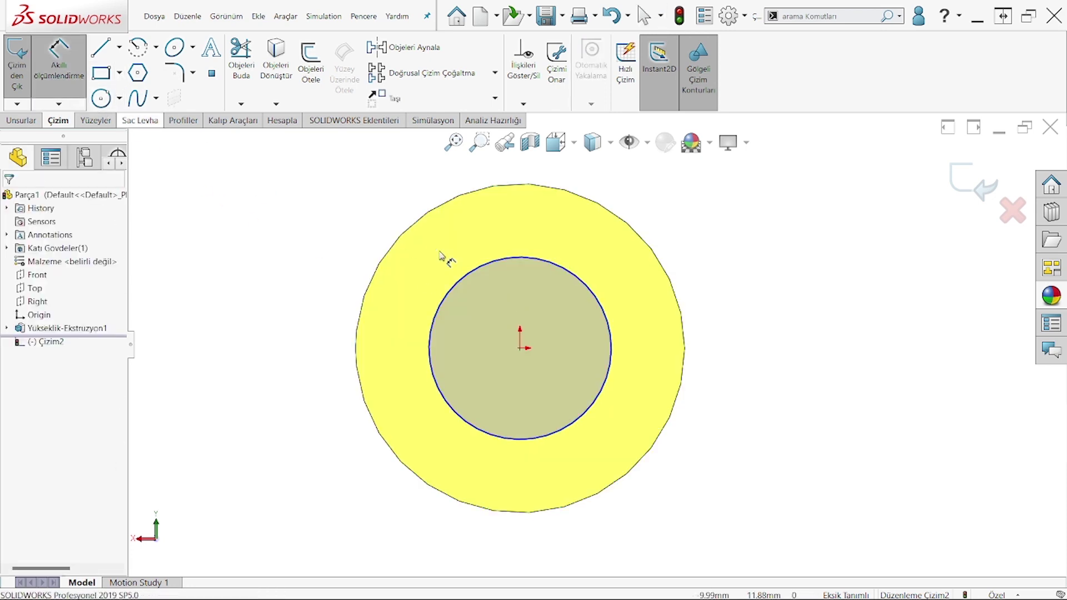
pyautogui.click(480, 275)
pyautogui.click(699, 228)
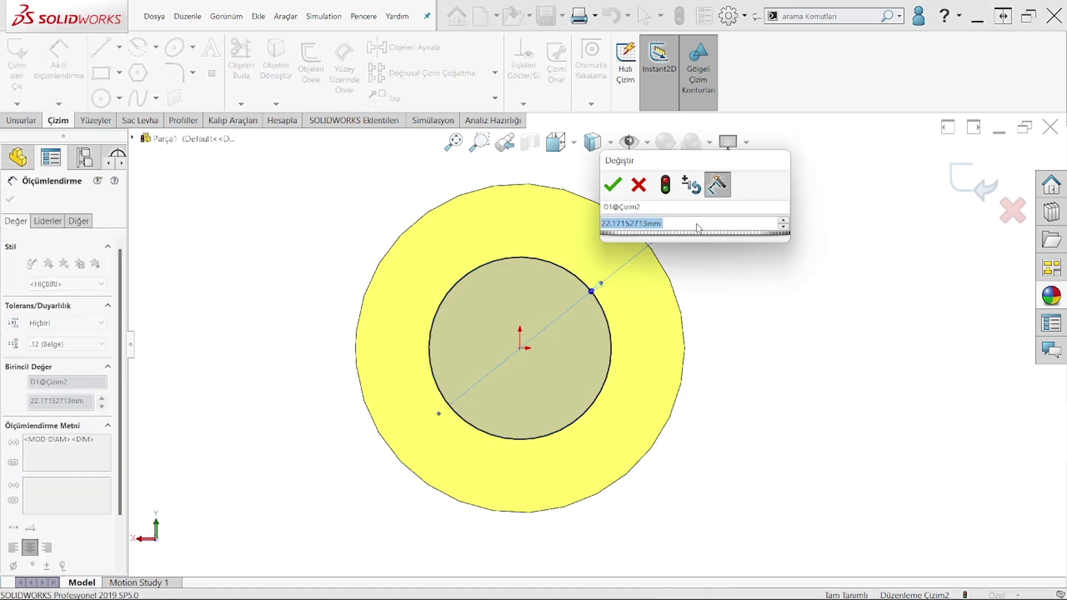
pyautogui.write('1')
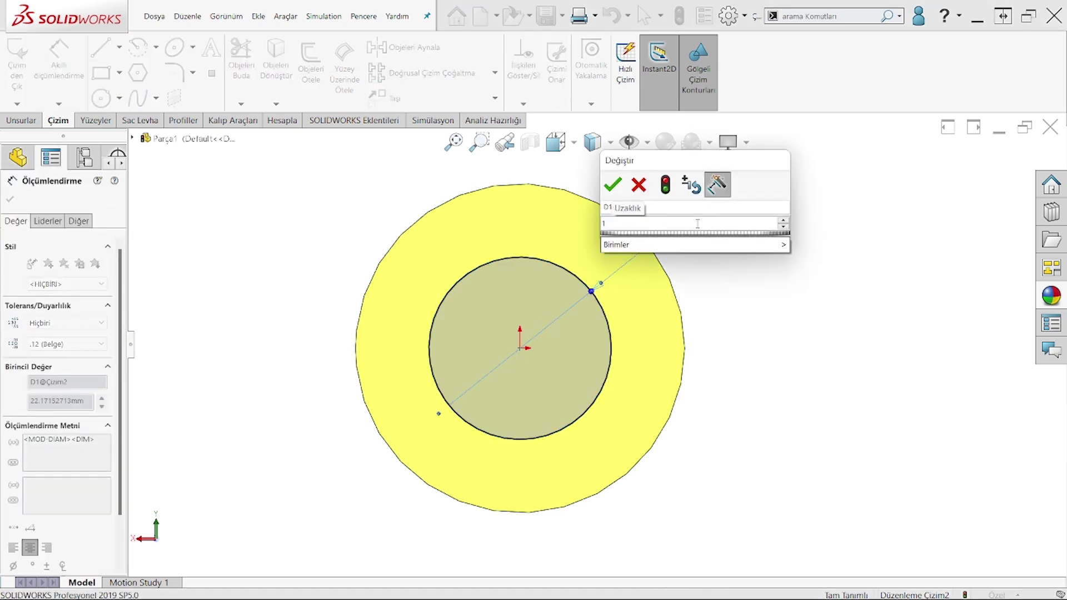
pyautogui.press('BackSpace')
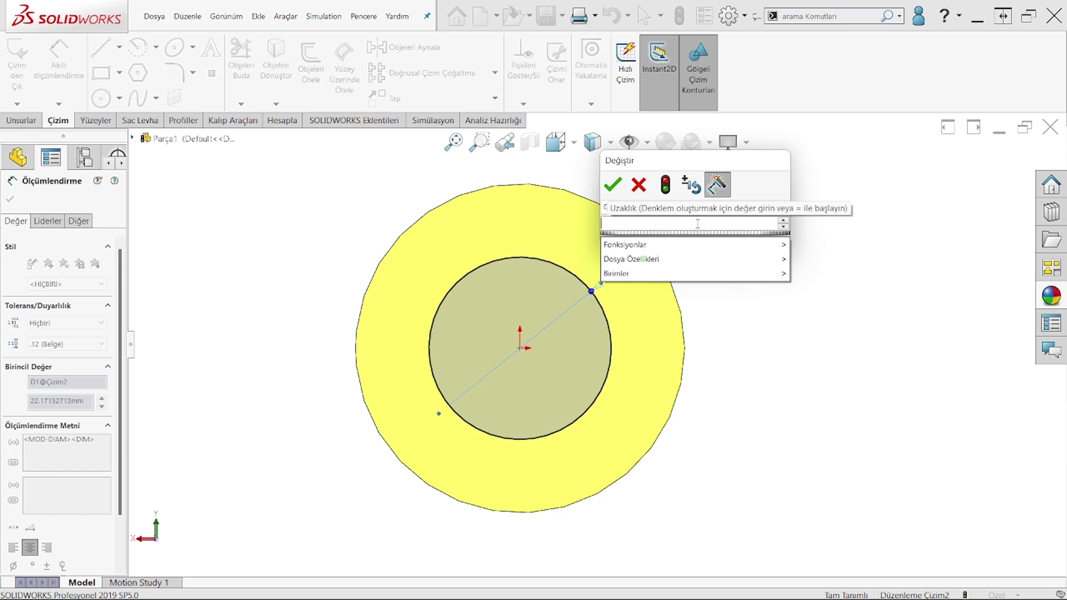
pyautogui.write('16')
pyautogui.press('Return')
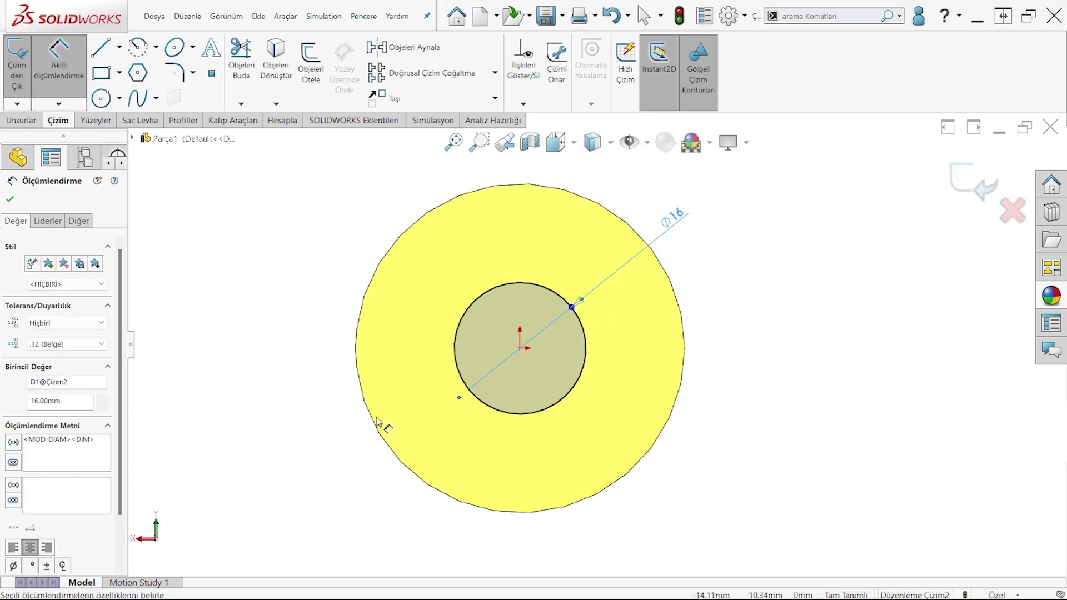
pyautogui.click(11, 199)
# Cut the 16 mm circle into the cylinder with a blind extruded cut 20 mm deep.
pyautogui.click(21, 120)
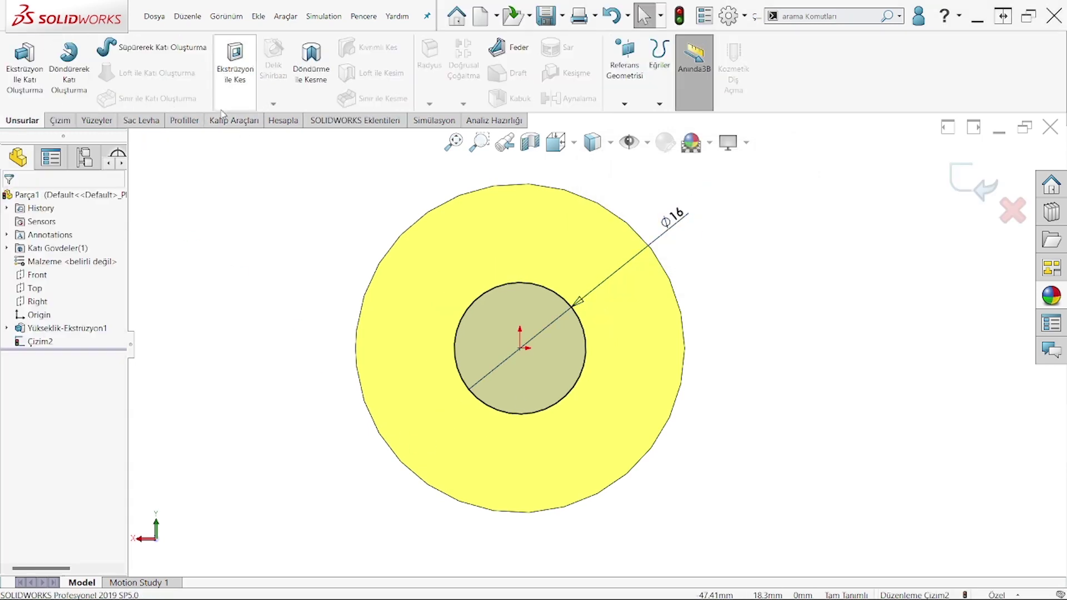
pyautogui.click(235, 61)
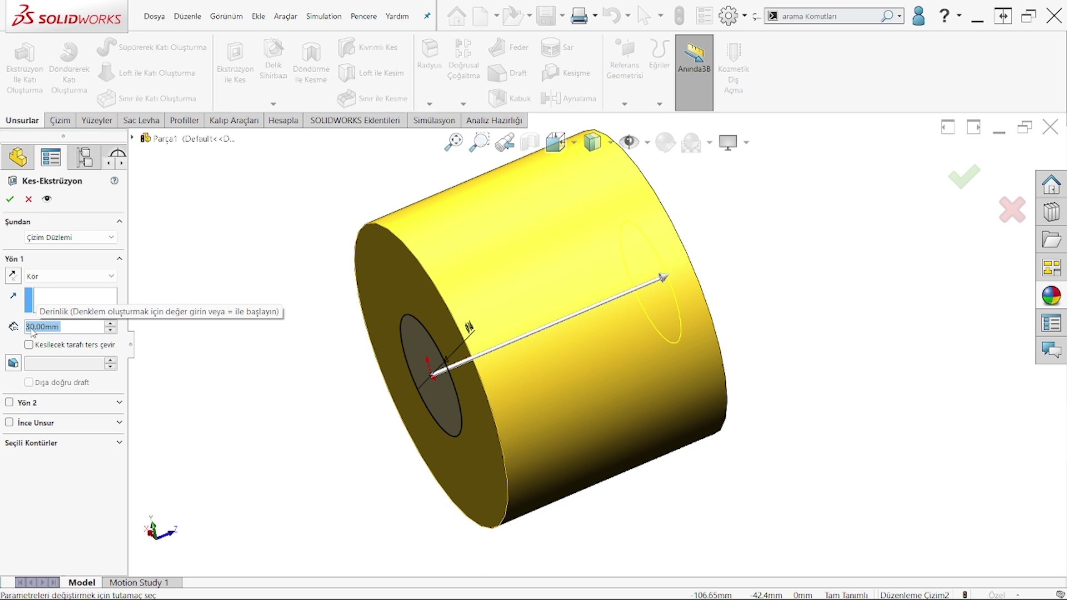
pyautogui.scroll(-1, 34, 332)
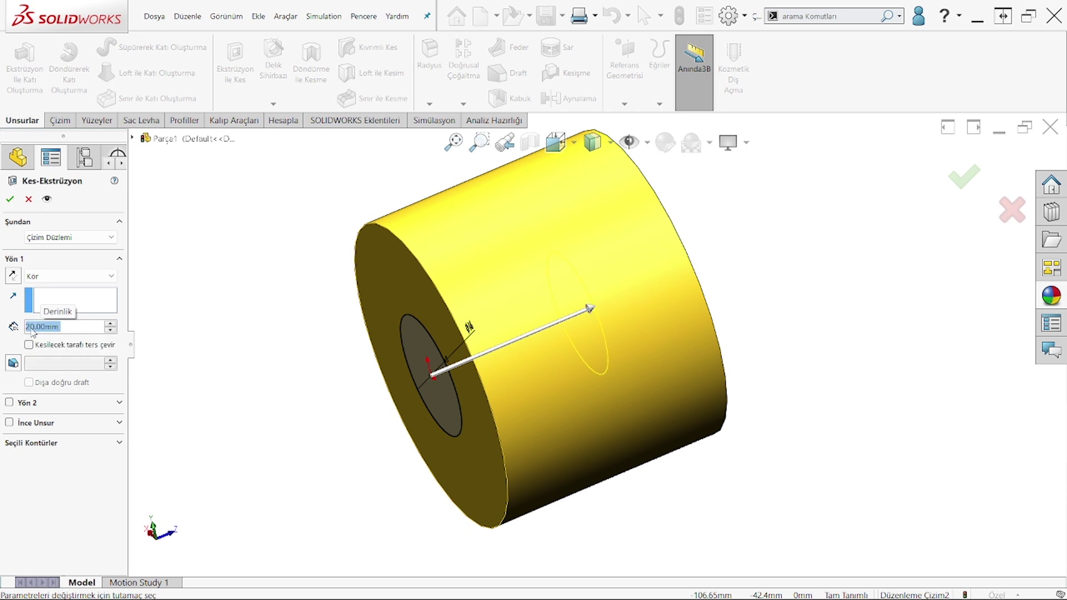
pyautogui.press('Return')
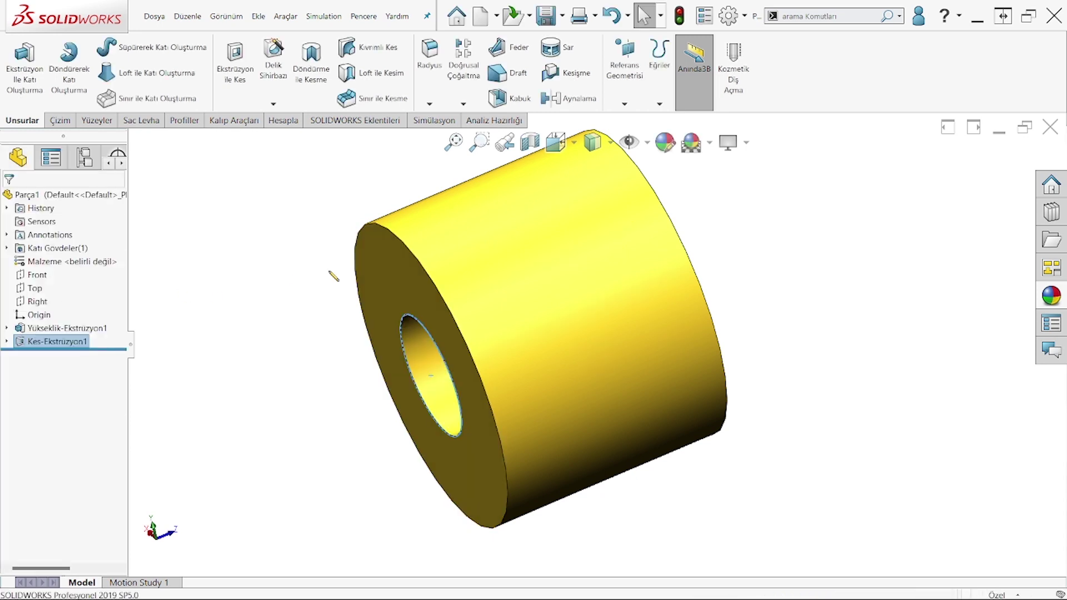
# Start a sketch on the solid end face opposite the hole, viewed normal to the face.
pyautogui.moveTo(529, 332); pyautogui.dragTo(638, 310, button='middle')
pyautogui.click(661, 300)
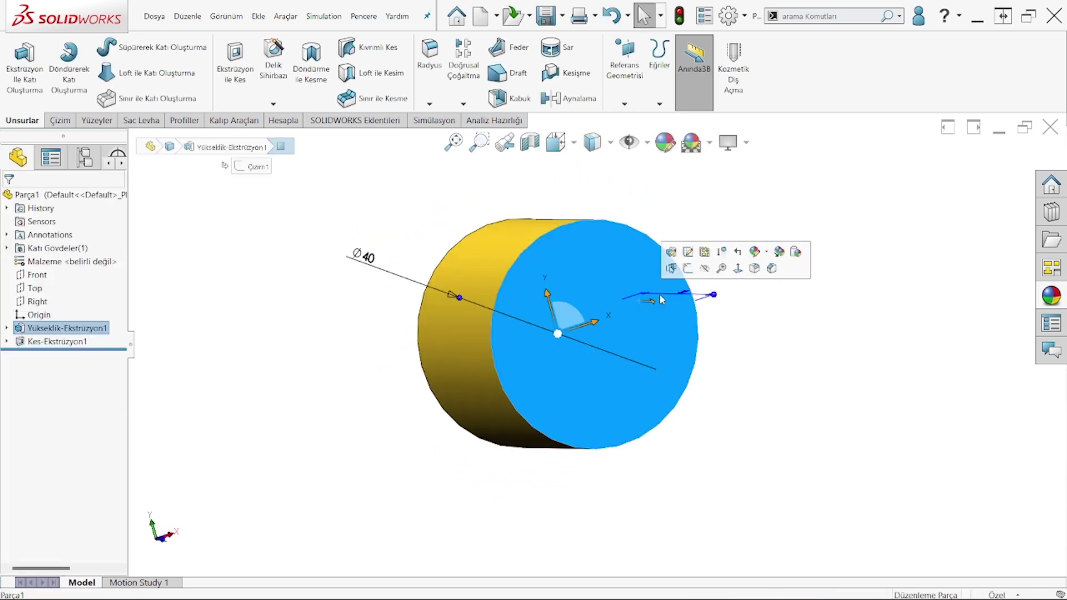
pyautogui.click(670, 259)
pyautogui.click(659, 264)
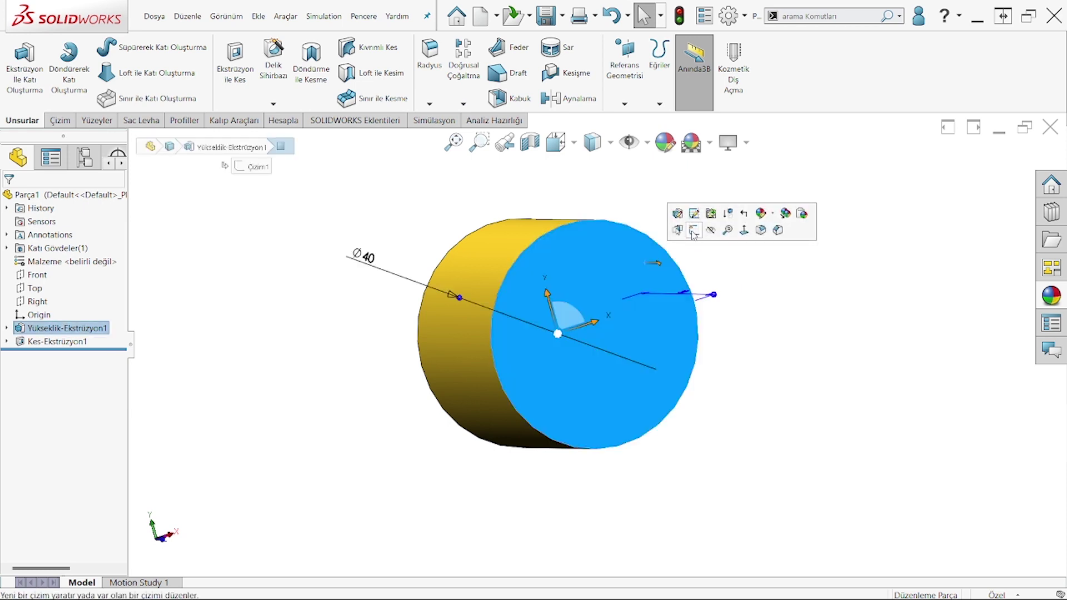
pyautogui.click(694, 230)
pyautogui.click(556, 143)
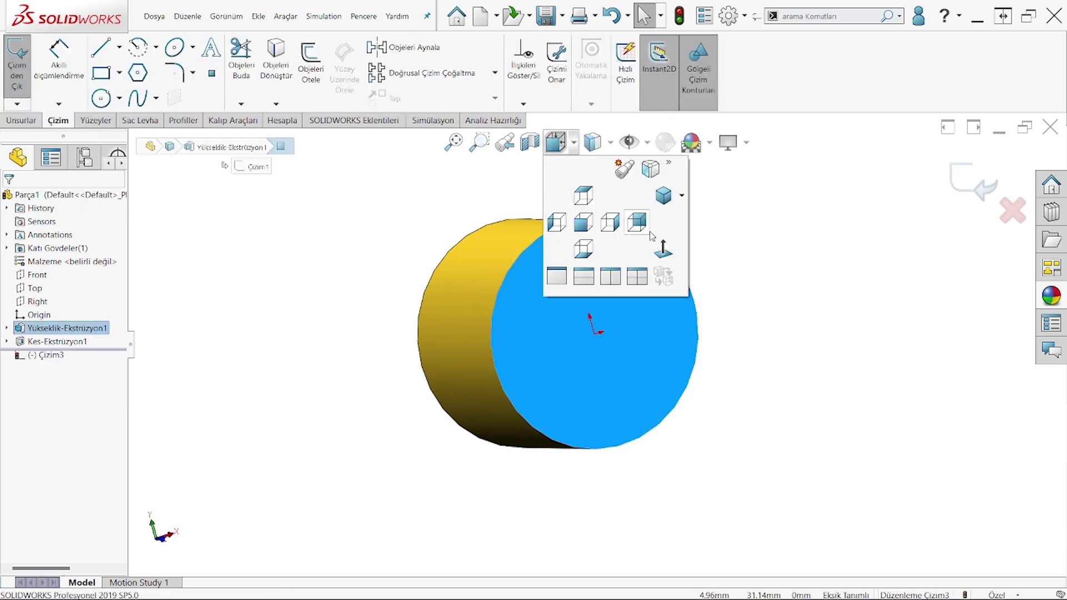
pyautogui.click(650, 232)
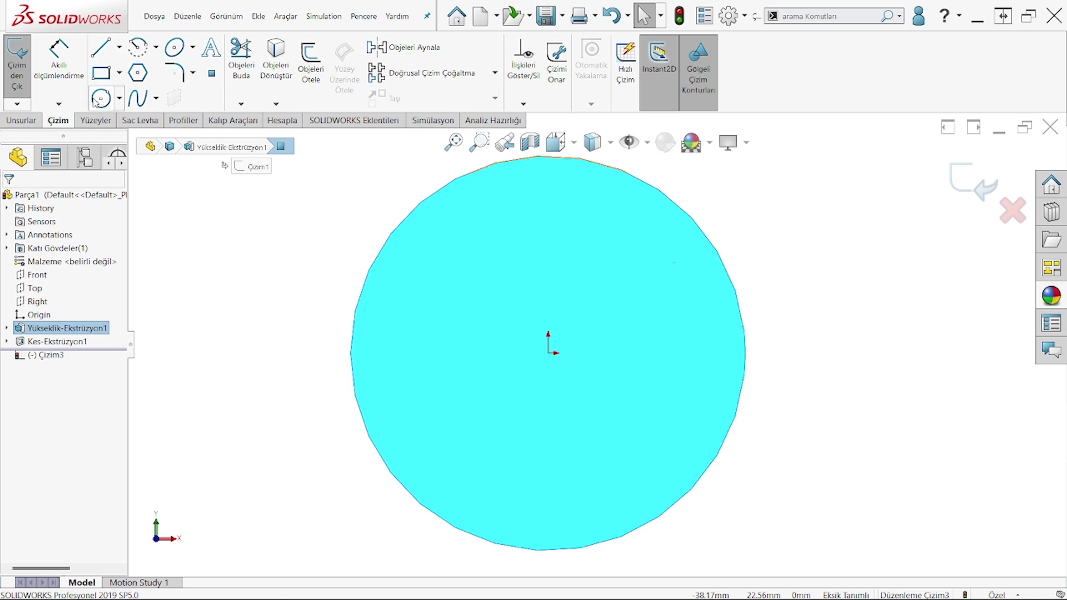
# Sketch a circle about 13 mm in diameter centred on the origin of the solid end face.
pyautogui.click(101, 99)
pyautogui.click(548, 351)
pyautogui.click(556, 289)
pyautogui.rightClick(473, 254)
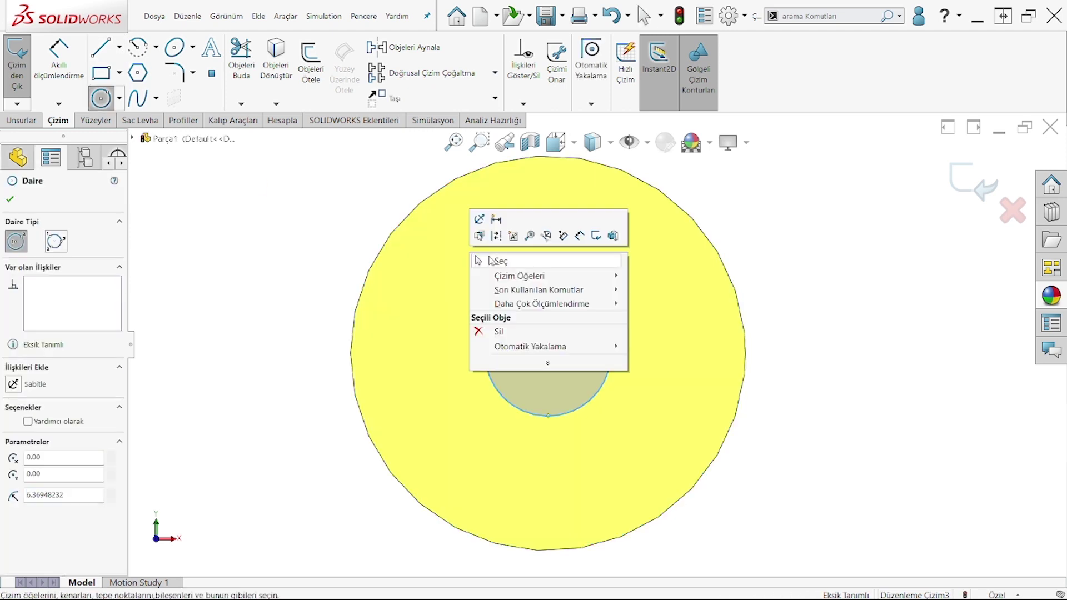
pyautogui.click(489, 259)
pyautogui.click(101, 99)
# Dimension the circle on the solid end face to a diameter of 20 mm.
pyautogui.click(60, 64)
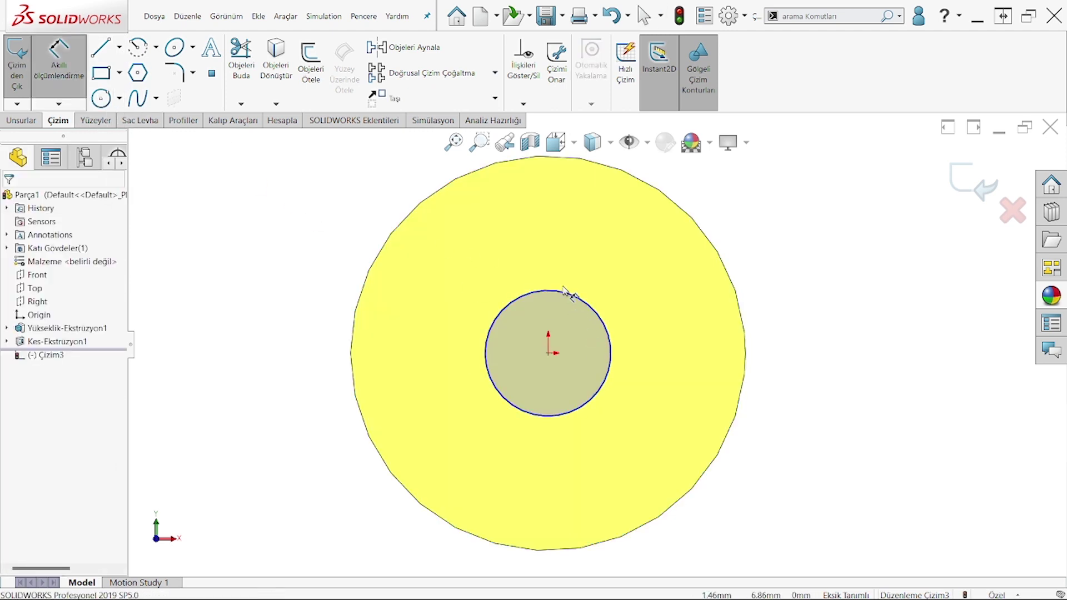
pyautogui.click(543, 292)
pyautogui.click(567, 237)
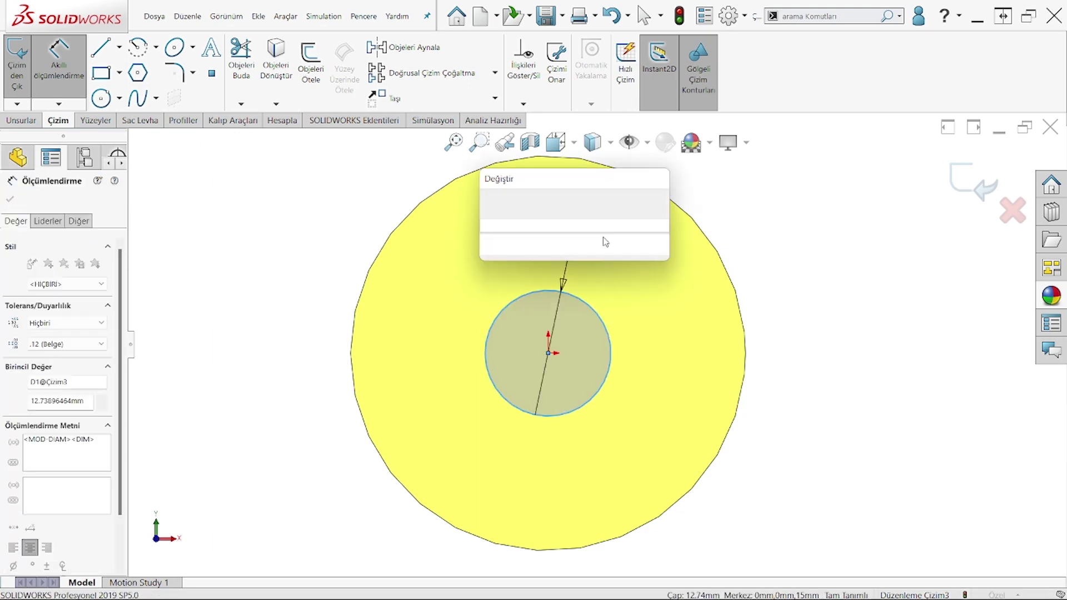
pyautogui.write('20')
pyautogui.press('Return')
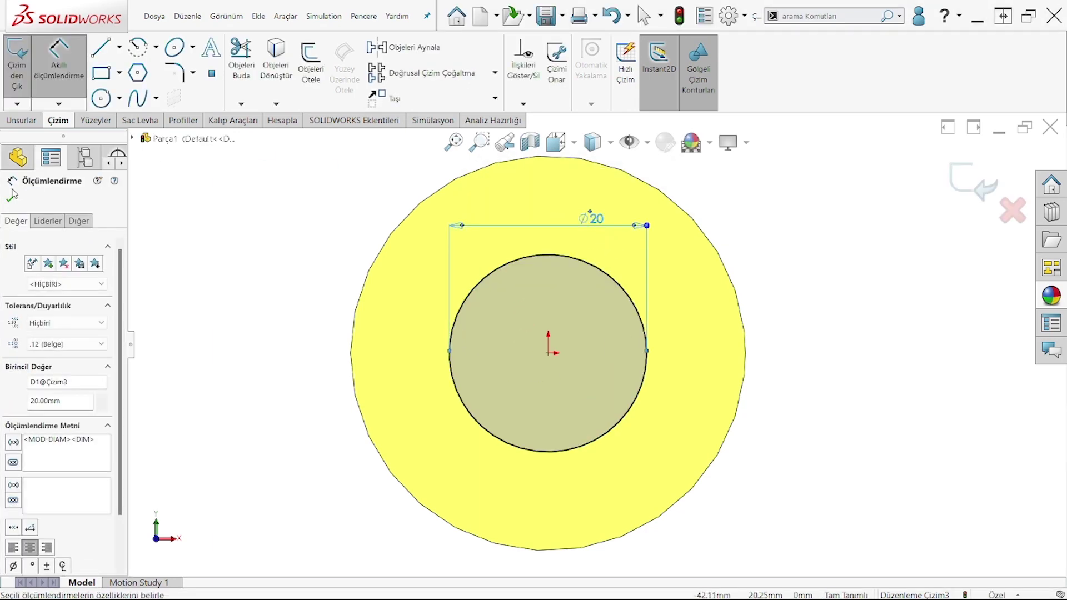
pyautogui.click(10, 196)
# Extrude the 20 mm circle 30 mm outward as a blind boss merged with the body.
pyautogui.click(22, 120)
pyautogui.click(25, 67)
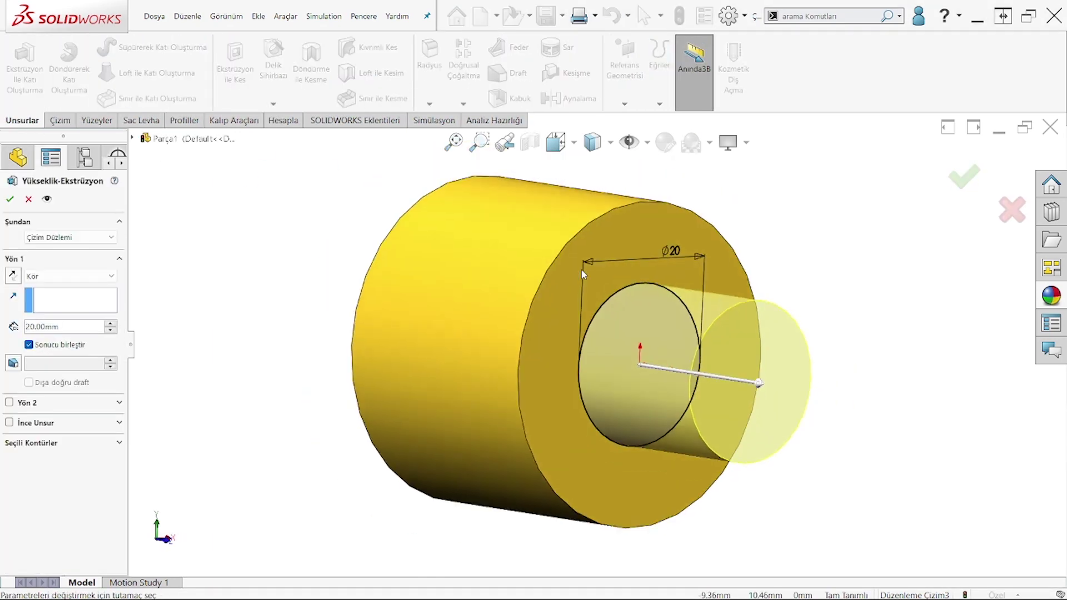
pyautogui.scroll(1, 581, 271)
pyautogui.moveTo(69, 329); pyautogui.dragTo(1, 335)
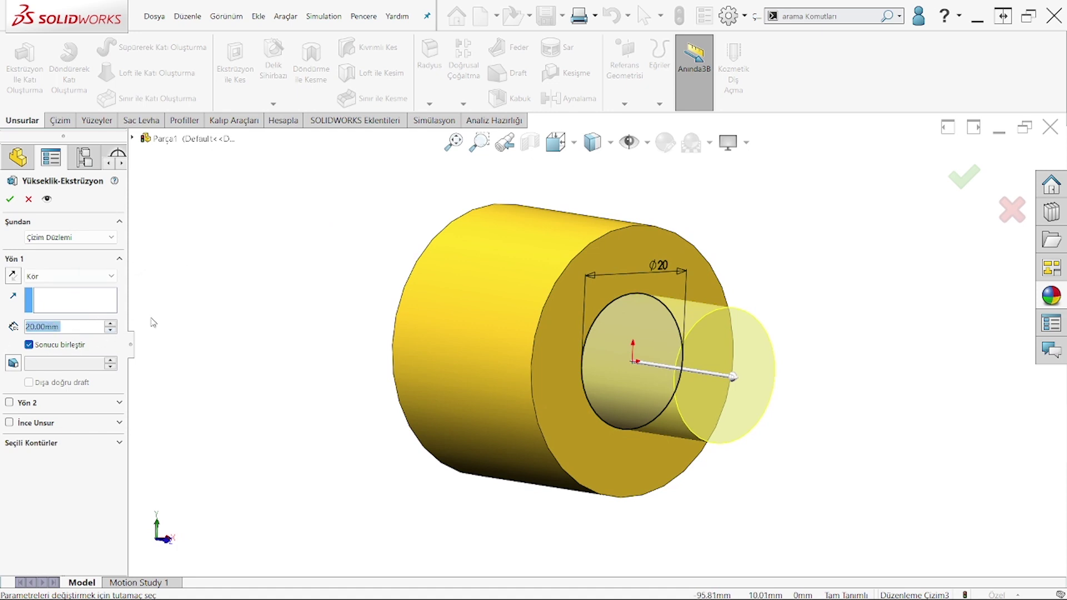
pyautogui.write('30')
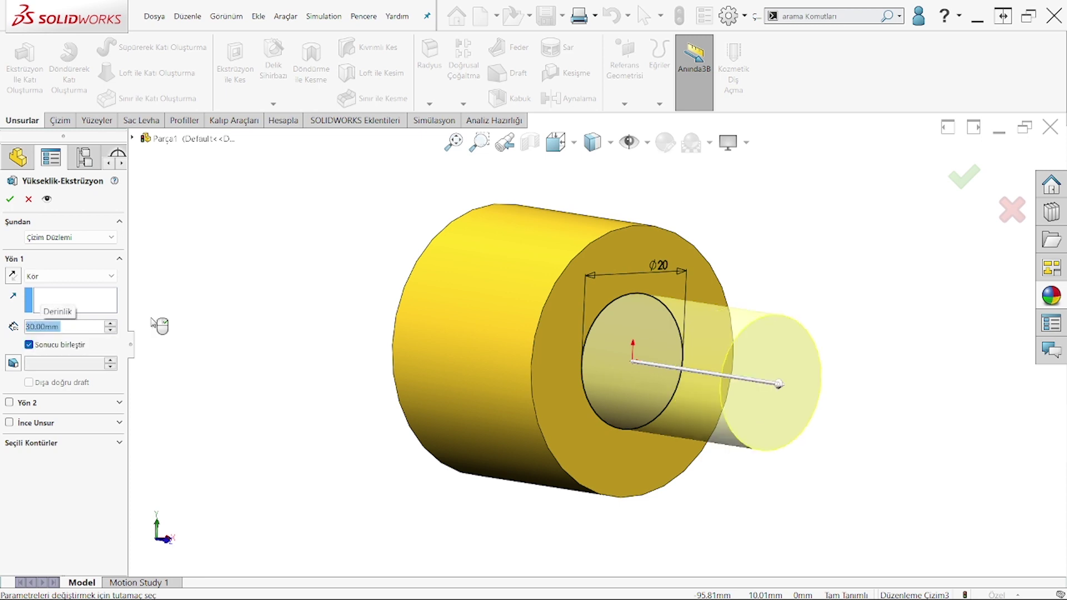
pyautogui.press('Return')
# Chamfer the free end edge of the 20 mm shaft by 1 mm at 45 degrees.
pyautogui.moveTo(478, 297); pyautogui.dragTo(743, 359, button='middle')
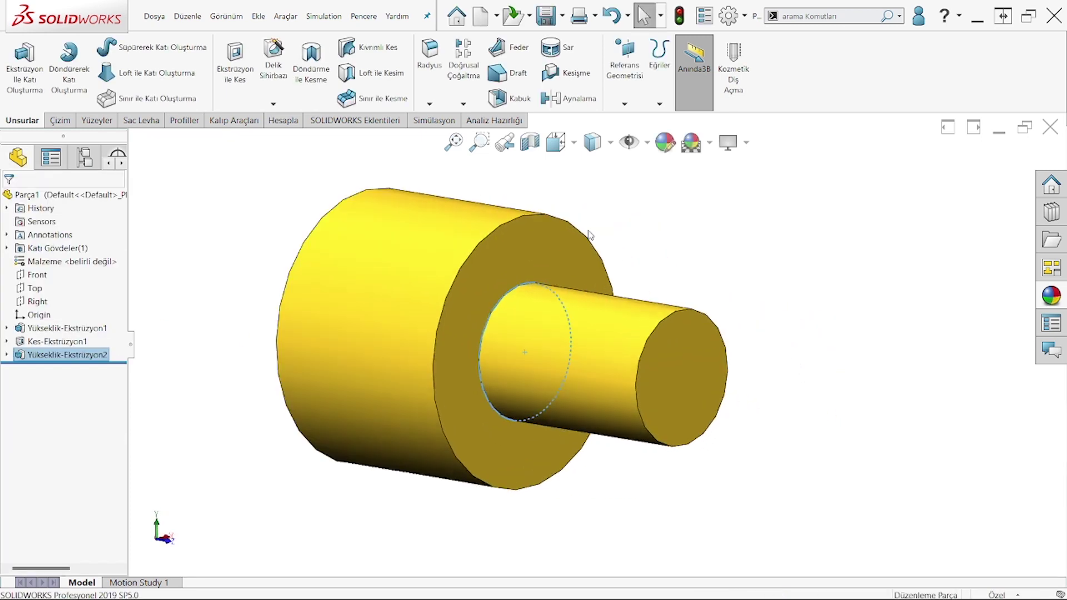
pyautogui.click(430, 104)
pyautogui.click(444, 133)
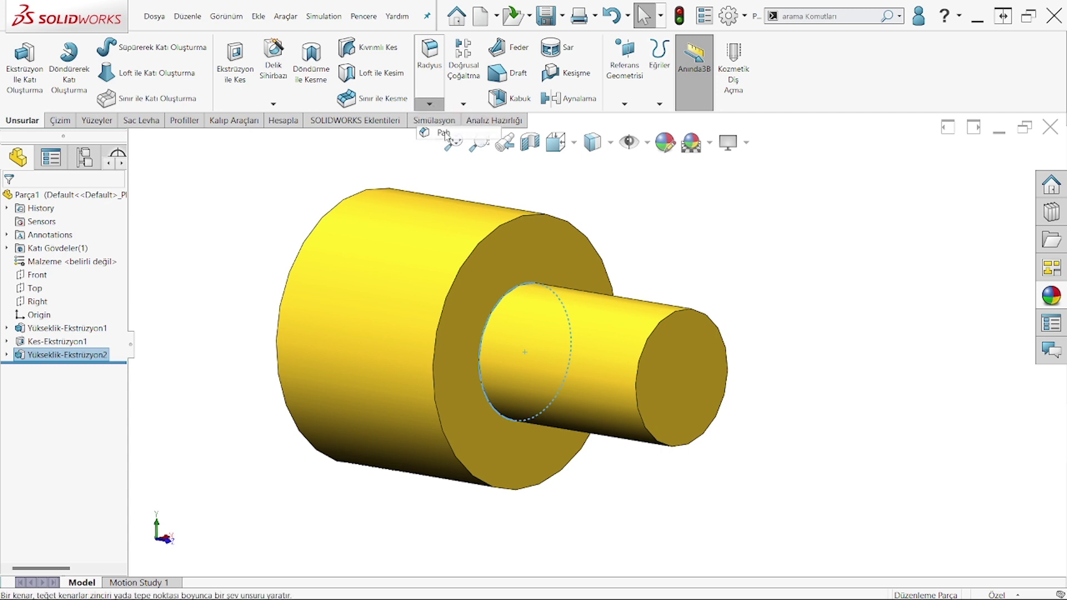
pyautogui.click(678, 310)
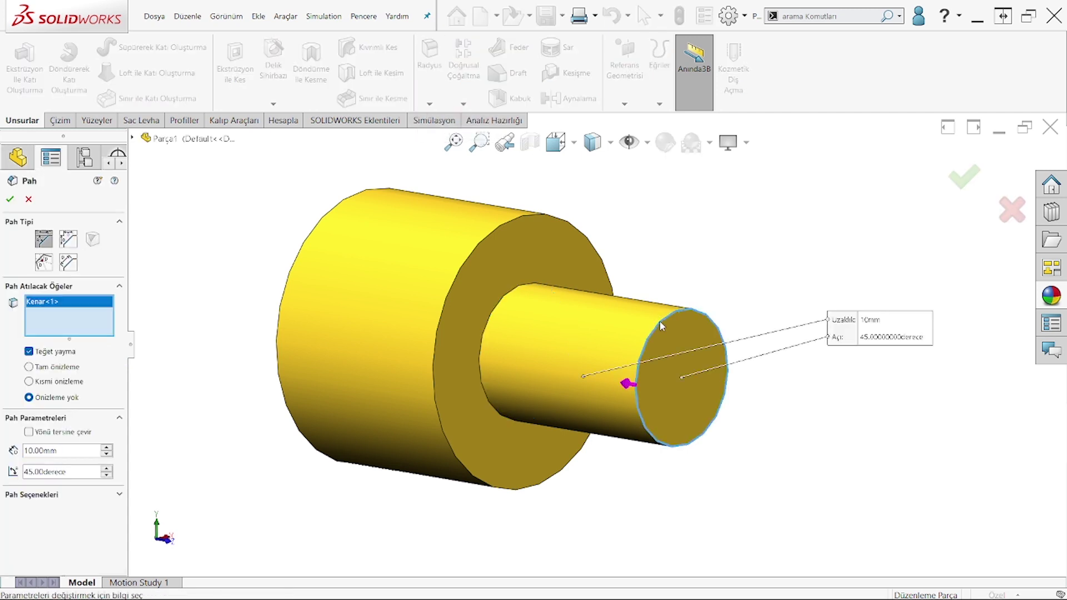
pyautogui.doubleClick(79, 449)
pyautogui.press('Return')
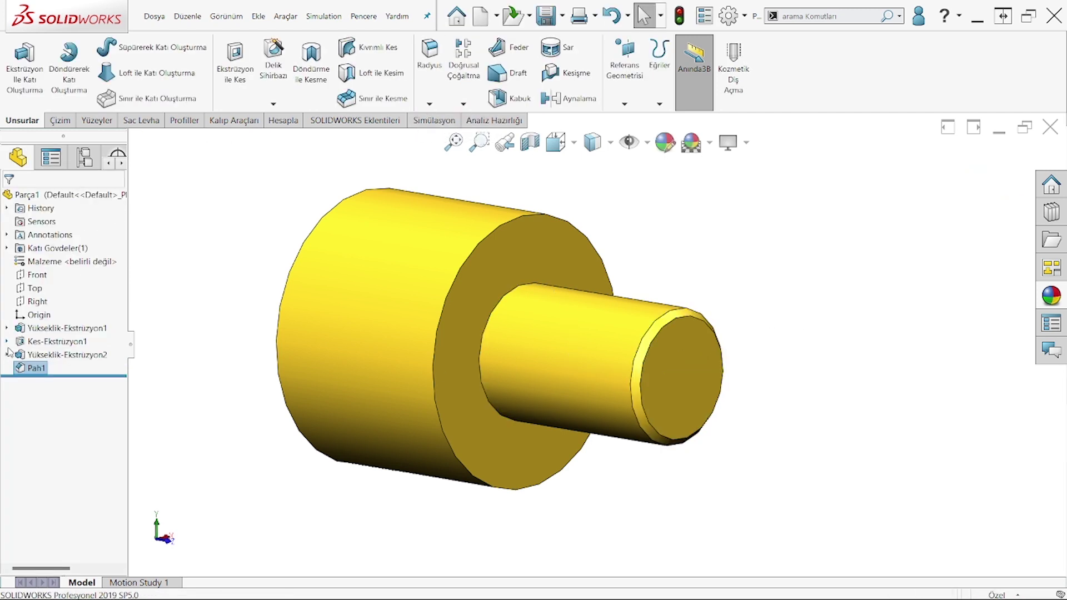
# Chamfer both outer circular edges of the 40 mm body by 0.50 mm at 45 degrees.
pyautogui.moveTo(423, 300); pyautogui.dragTo(478, 278, button='middle')
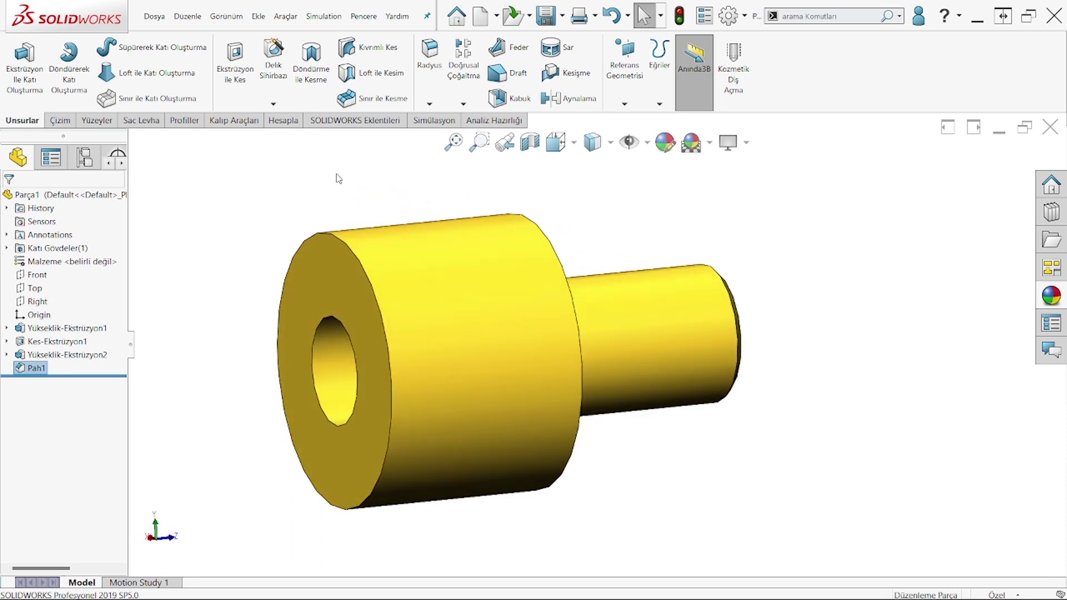
pyautogui.click(429, 104)
pyautogui.click(432, 133)
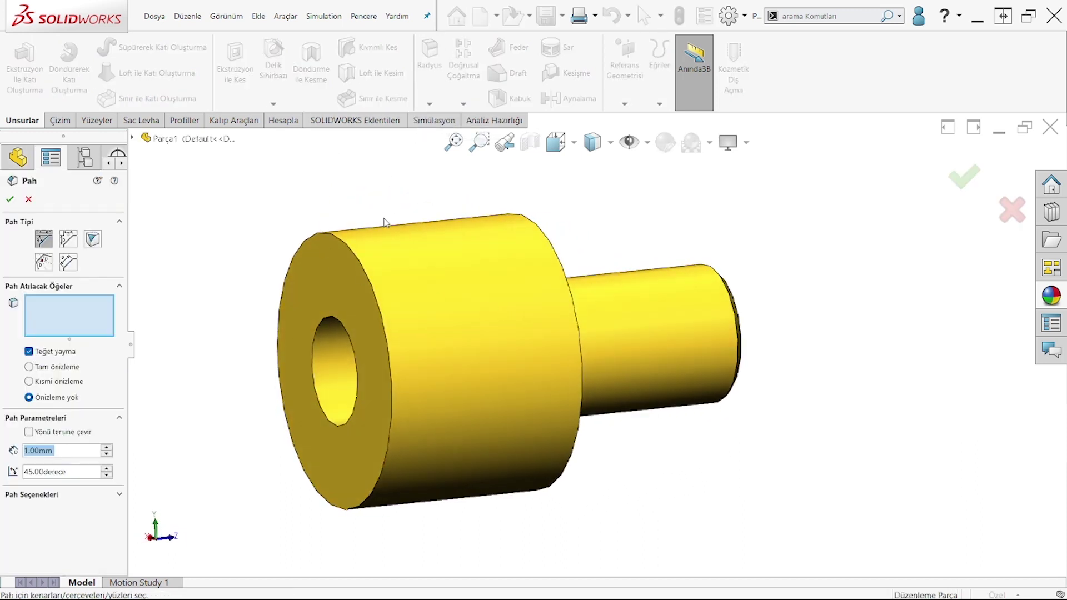
pyautogui.click(335, 237)
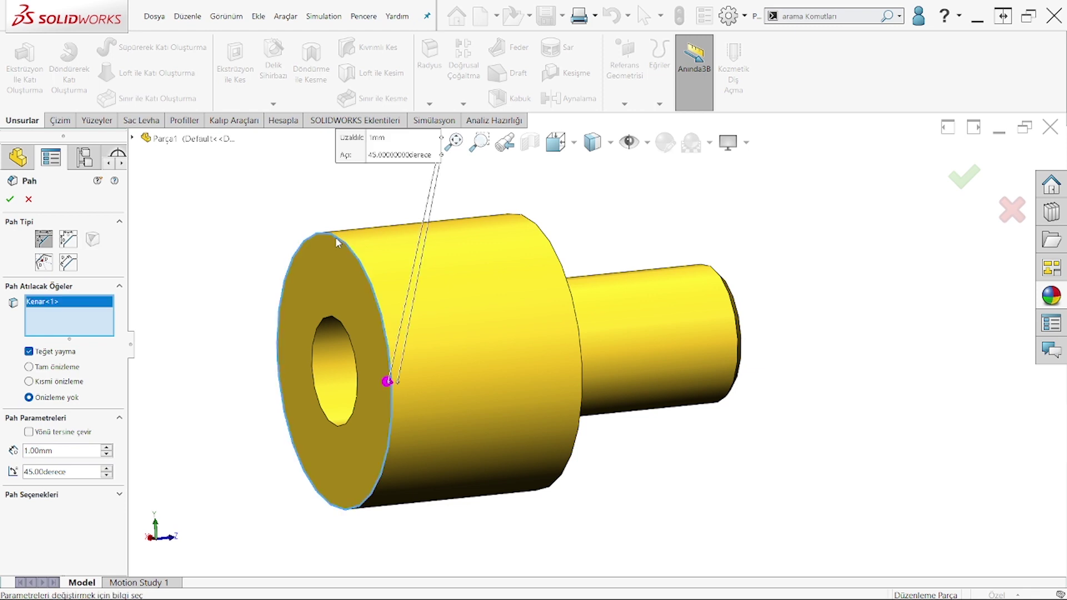
pyautogui.moveTo(615, 238); pyautogui.dragTo(507, 223, button='middle')
pyautogui.click(508, 223)
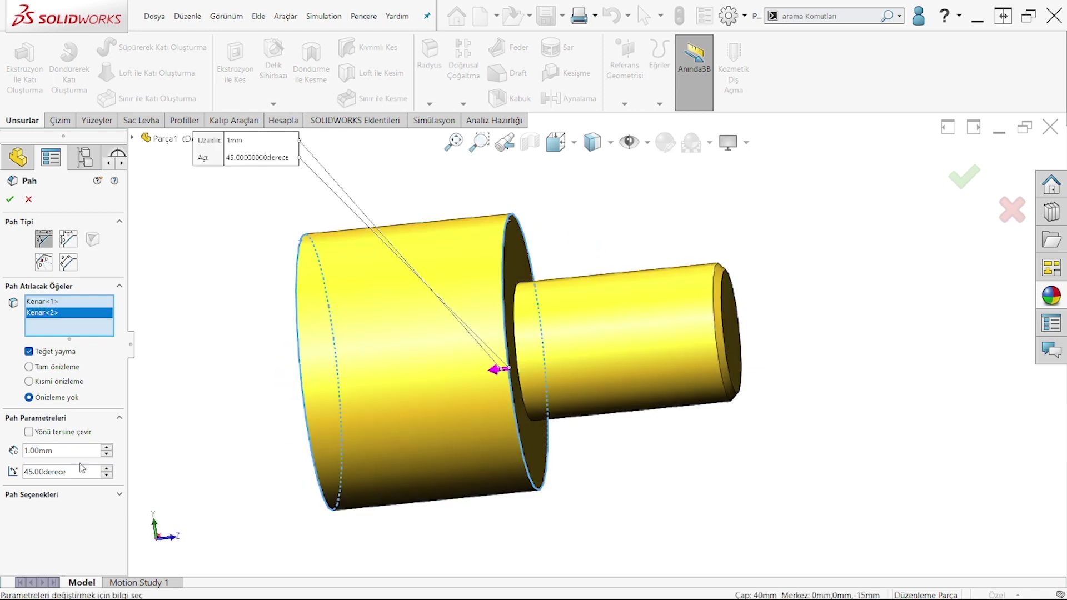
pyautogui.click(66, 451)
pyautogui.write('0,50')
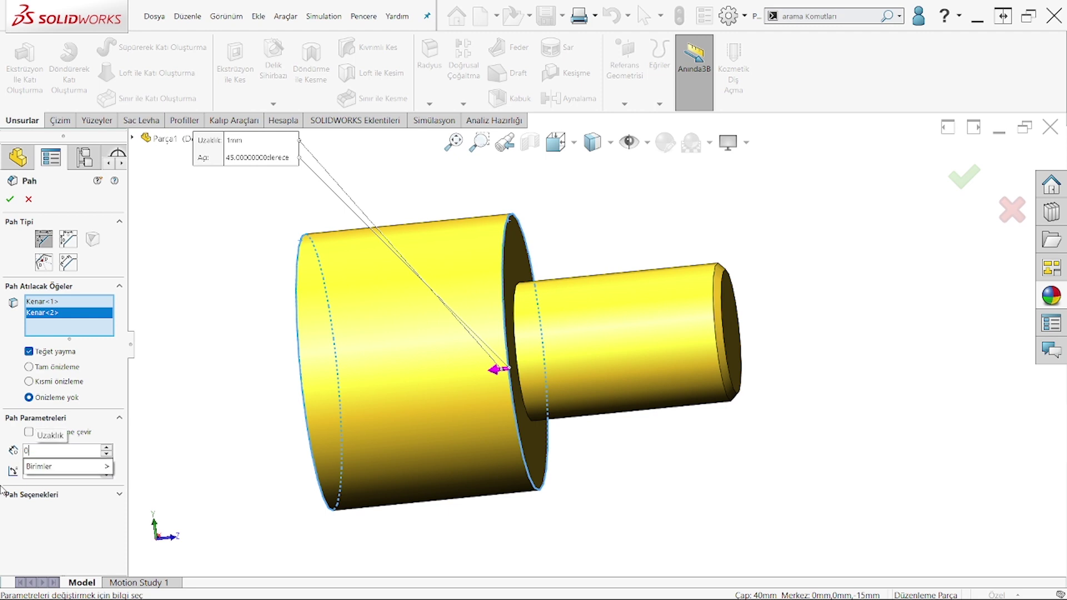
pyautogui.press('Return')
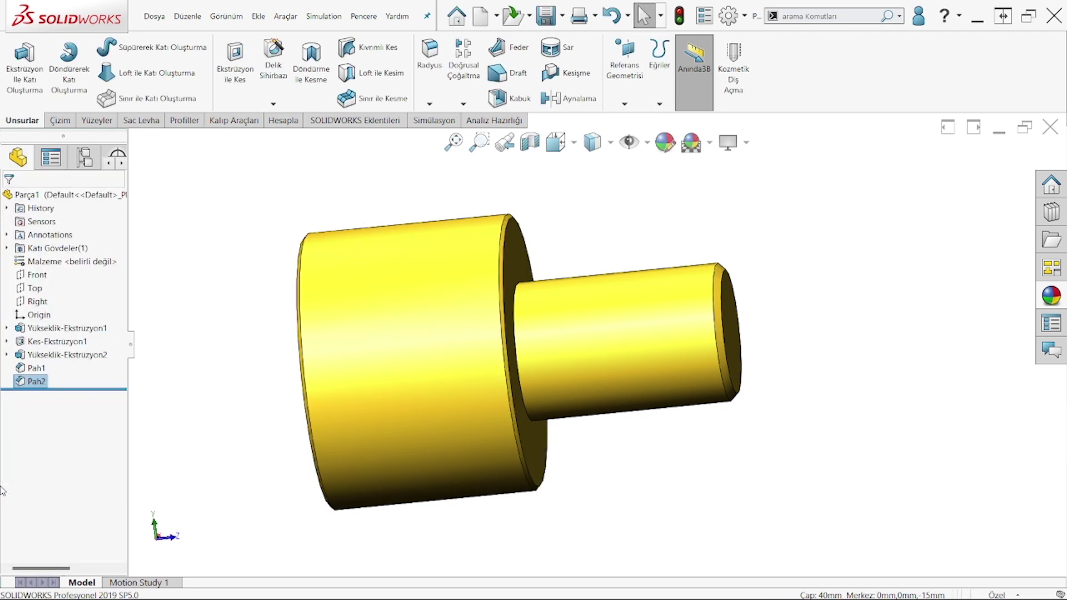
# Chamfer the mouth edge of the blind hole in the 40 mm body by 0.50 mm at 45 degrees.
pyautogui.moveTo(242, 421); pyautogui.dragTo(465, 428, button='middle')
pyautogui.scroll(-4, 543, 380)
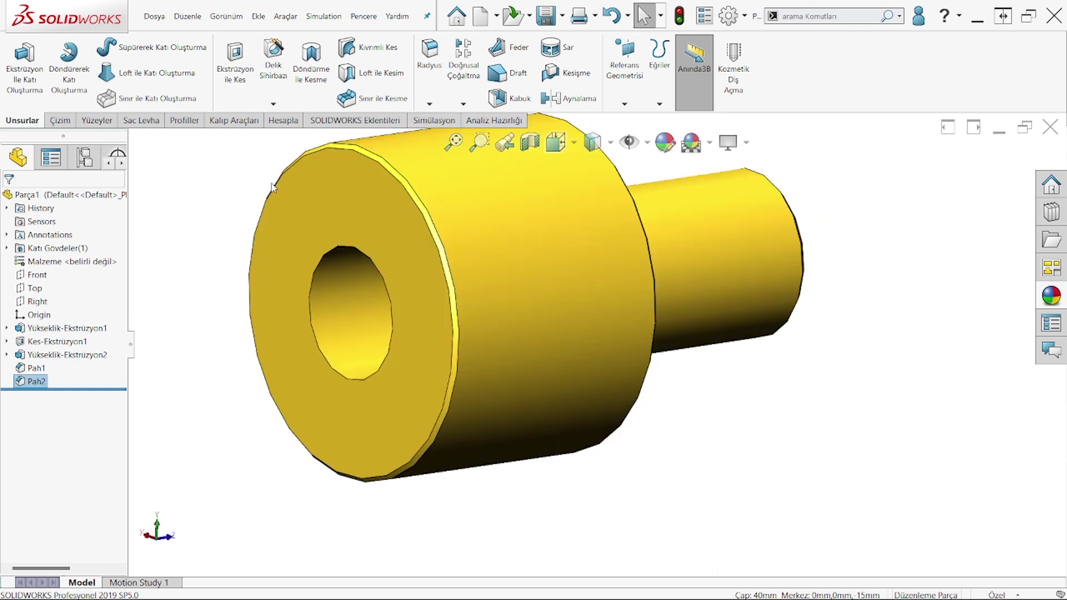
pyautogui.click(430, 104)
pyautogui.click(439, 126)
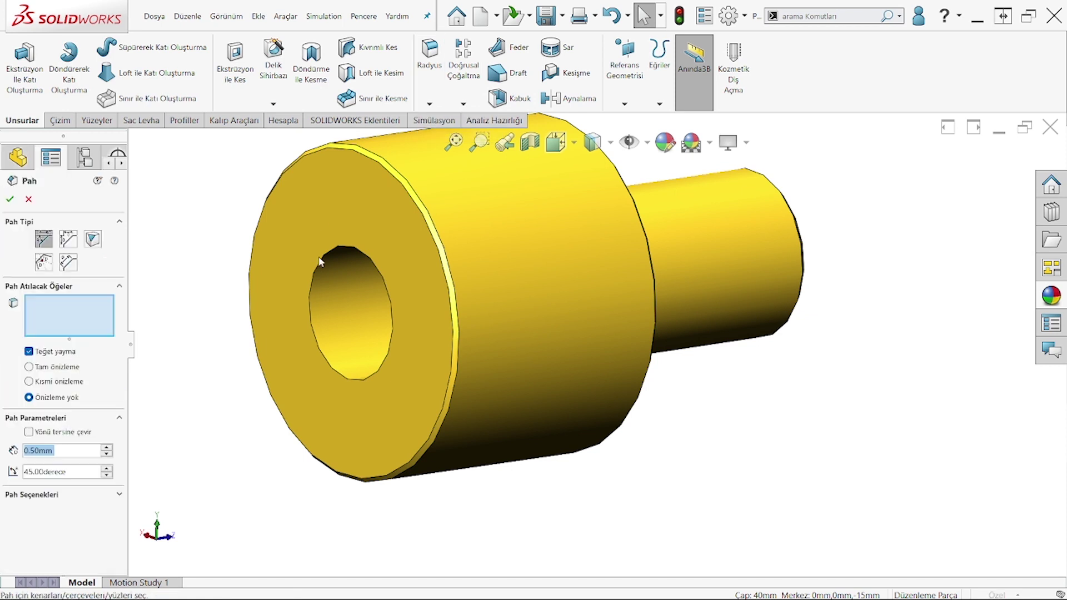
pyautogui.click(325, 257)
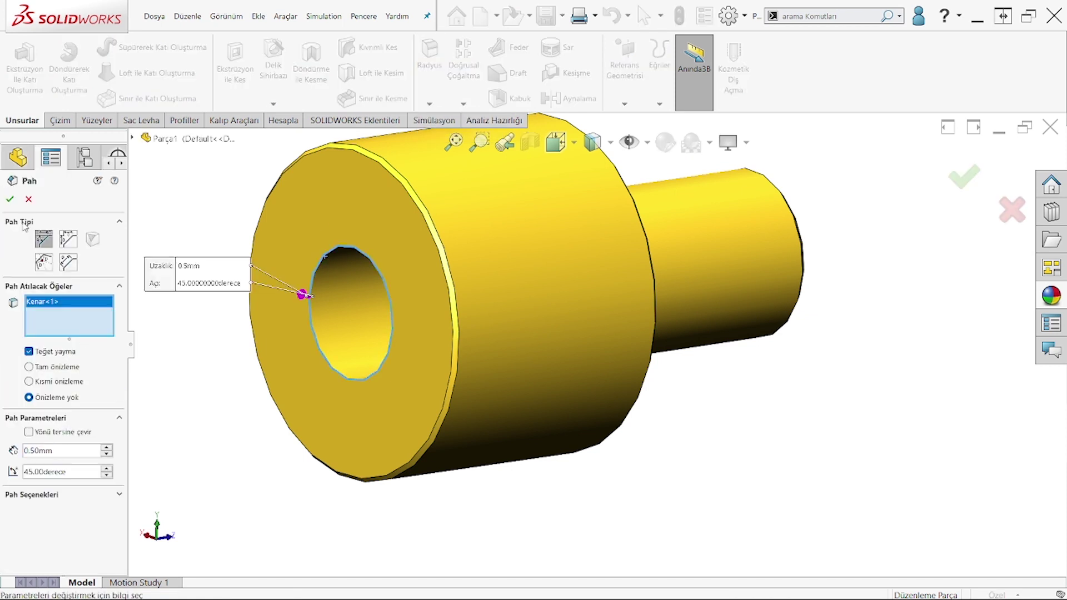
pyautogui.click(10, 199)
# Sketch a circle centred on the origin on the blind hole's floor, about 3.5 mm in radius.
pyautogui.moveTo(632, 296); pyautogui.dragTo(552, 305, button='middle')
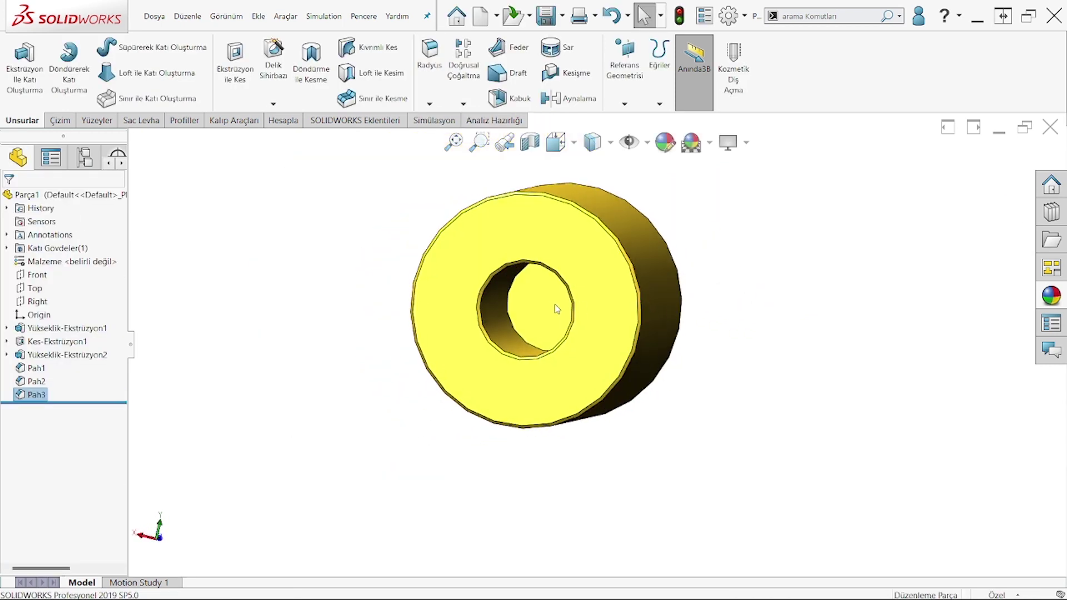
pyautogui.click(554, 304)
pyautogui.click(591, 272)
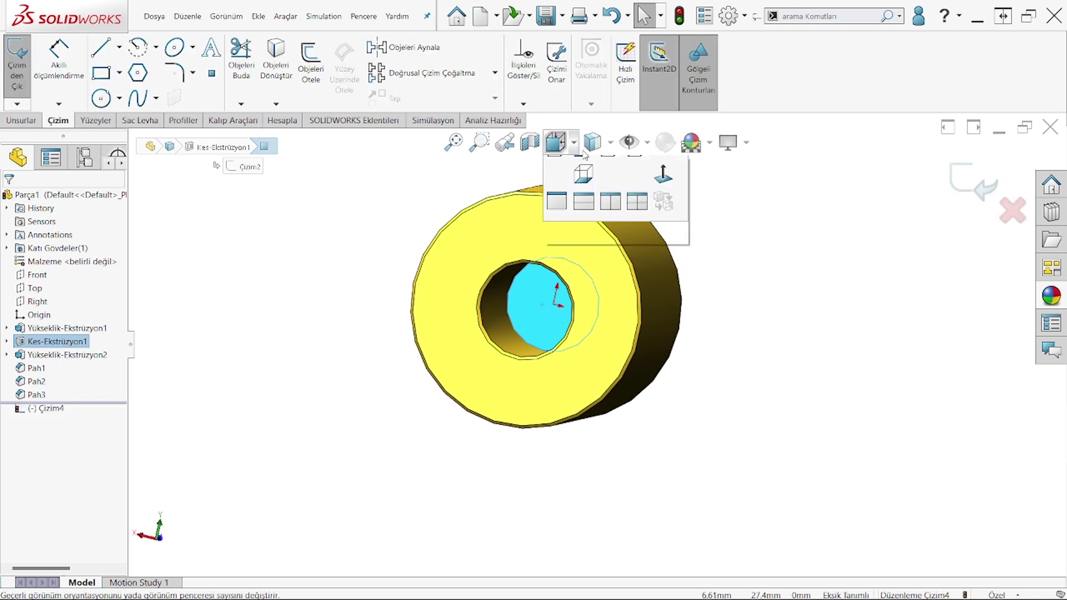
pyautogui.click(101, 98)
pyautogui.click(596, 344)
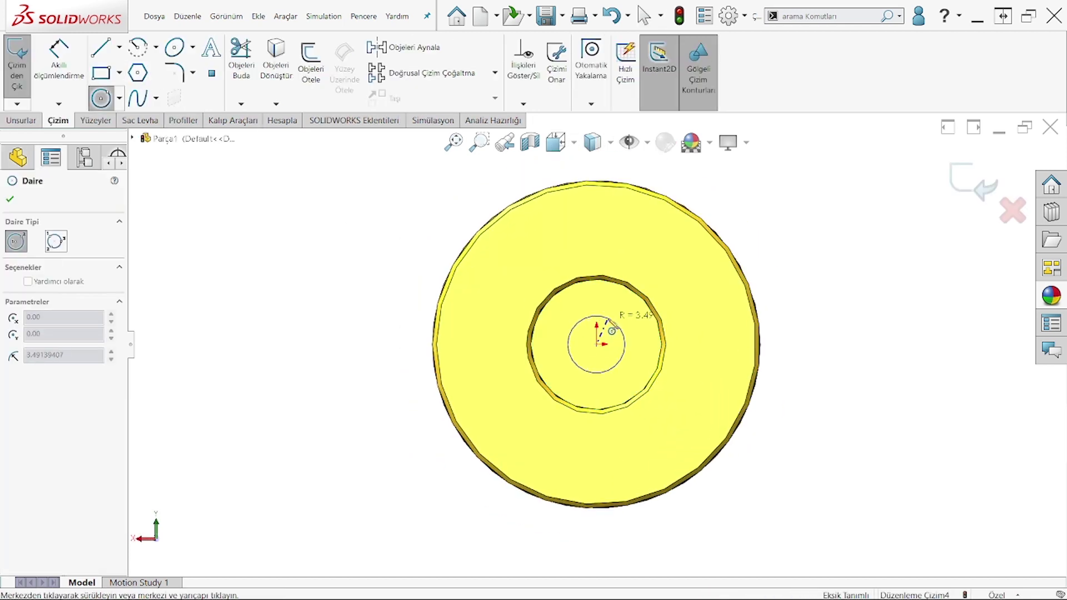
pyautogui.click(616, 324)
pyautogui.press('Escape')
# Dimension the circle on the hole floor to a diameter of 12 mm.
pyautogui.click(59, 62)
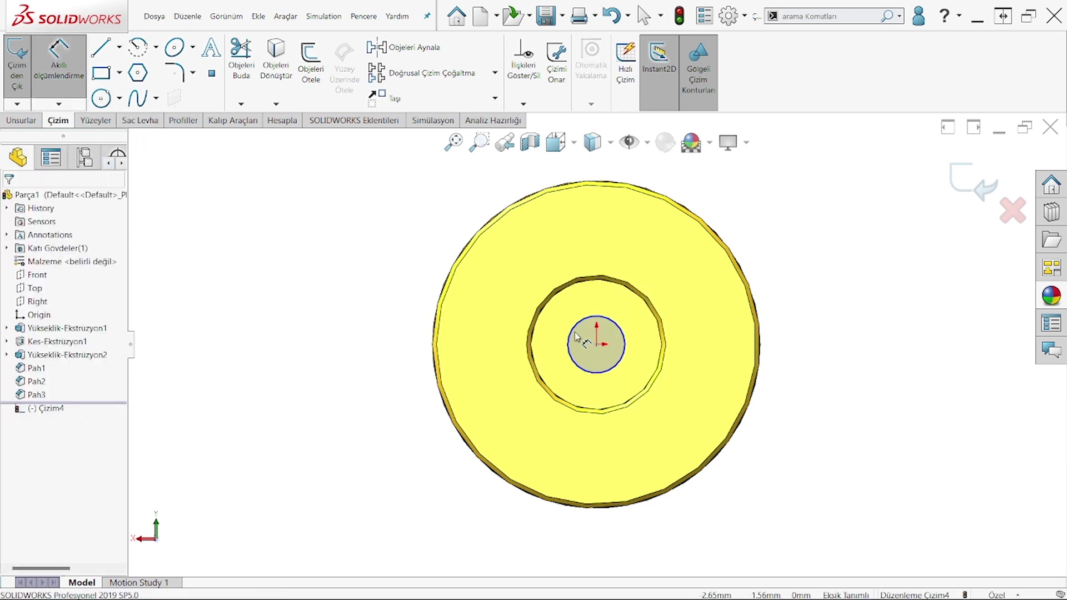
pyautogui.click(616, 325)
pyautogui.click(784, 263)
pyautogui.write('12')
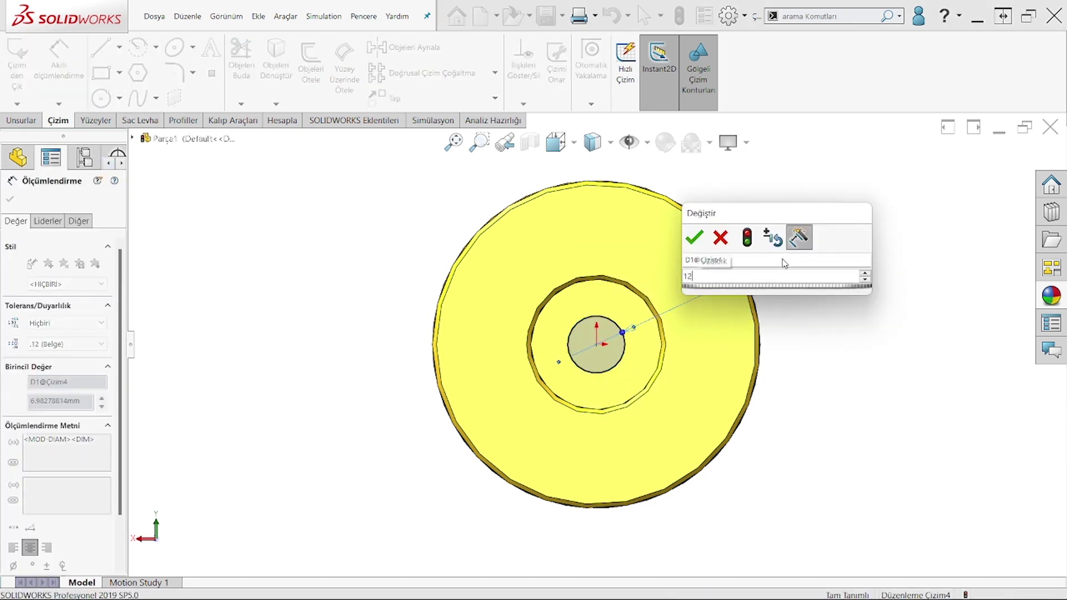
pyautogui.press('Return')
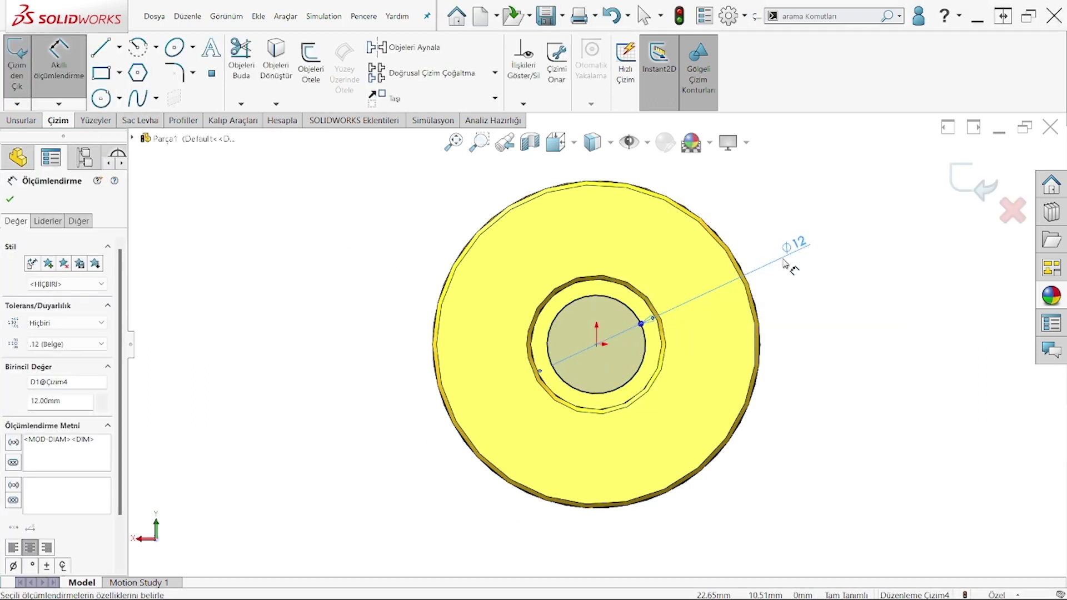
pyautogui.click(10, 200)
# Cut-extrude the 12 mm circle as a 49 mm blind cut through the shaft.
pyautogui.click(20, 120)
pyautogui.hotkey('ctrl', '7')
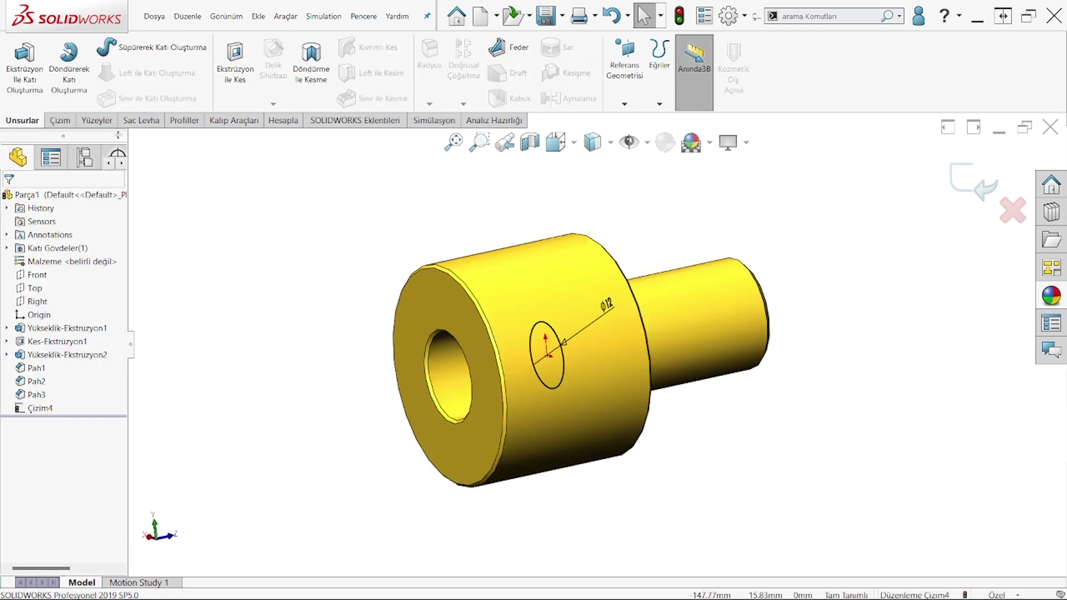
pyautogui.click(235, 62)
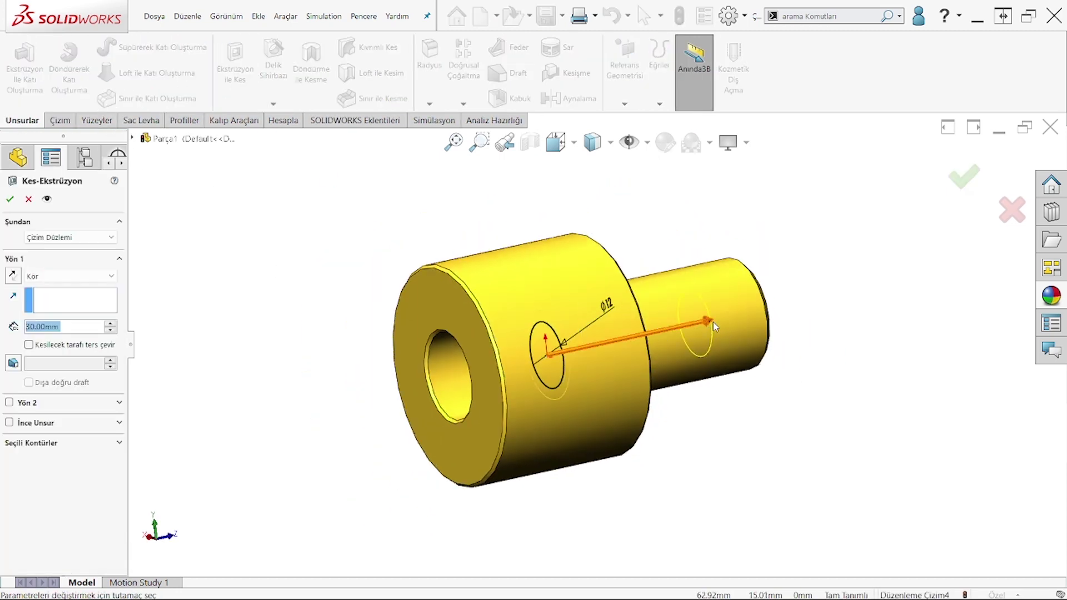
pyautogui.moveTo(715, 326); pyautogui.dragTo(757, 311)
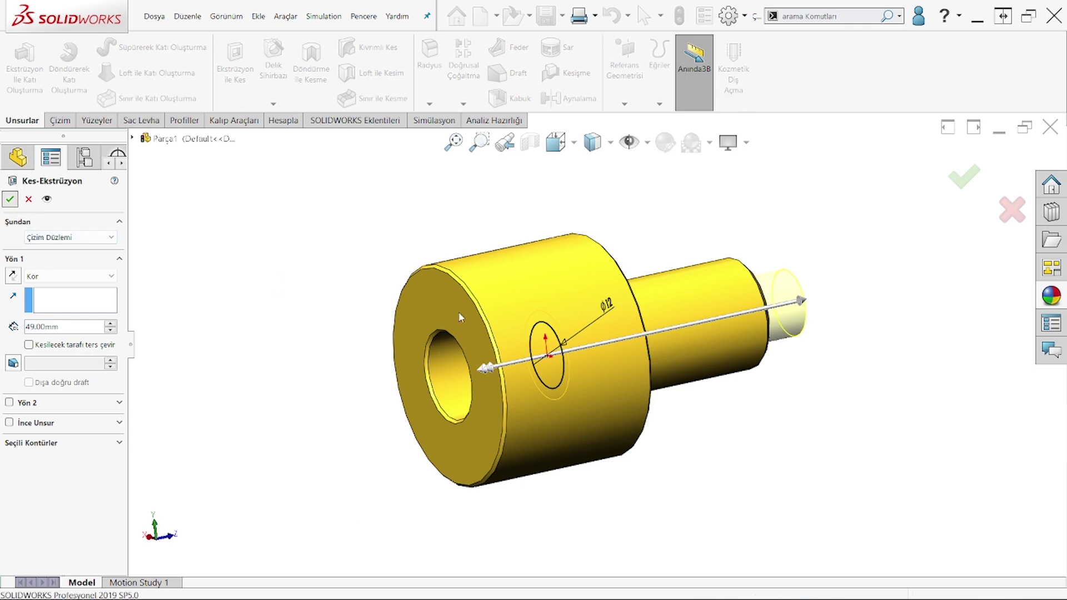
pyautogui.click(10, 199)
pyautogui.moveTo(695, 356); pyautogui.dragTo(479, 278, button='middle')
pyautogui.click(716, 244)
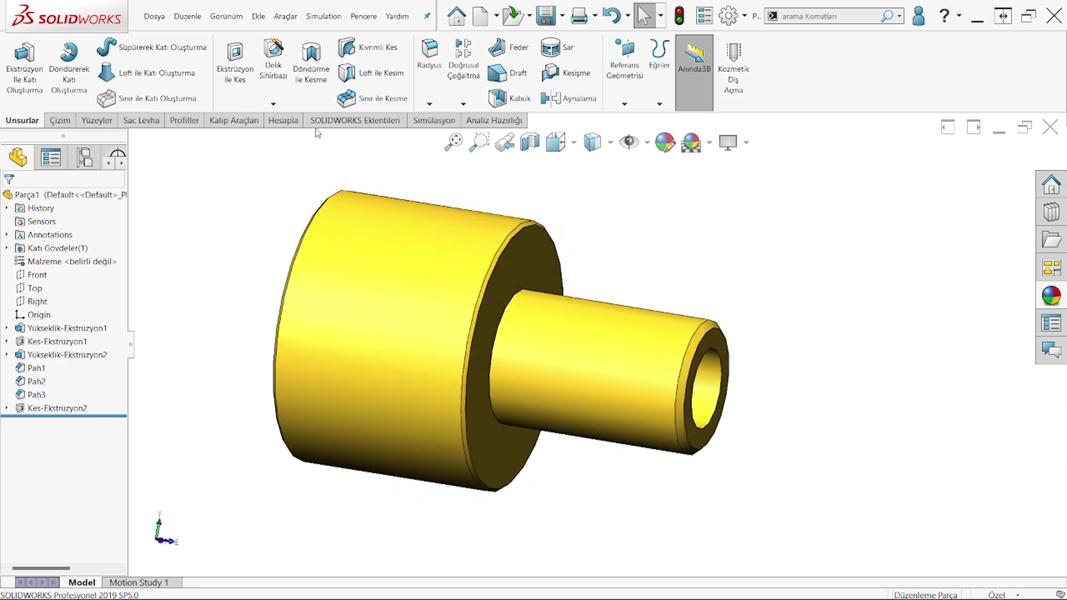
# Find the Cosmetic Thread command (Kozmetik Diş Açma) by searching for "KOZ" and add it to the features toolbar.
pyautogui.click(276, 107)
pyautogui.keyDown('ctrl'); pyautogui.moveTo(827, 260); pyautogui.dragTo(780, 278, button='middle'); pyautogui.keyUp('ctrl')
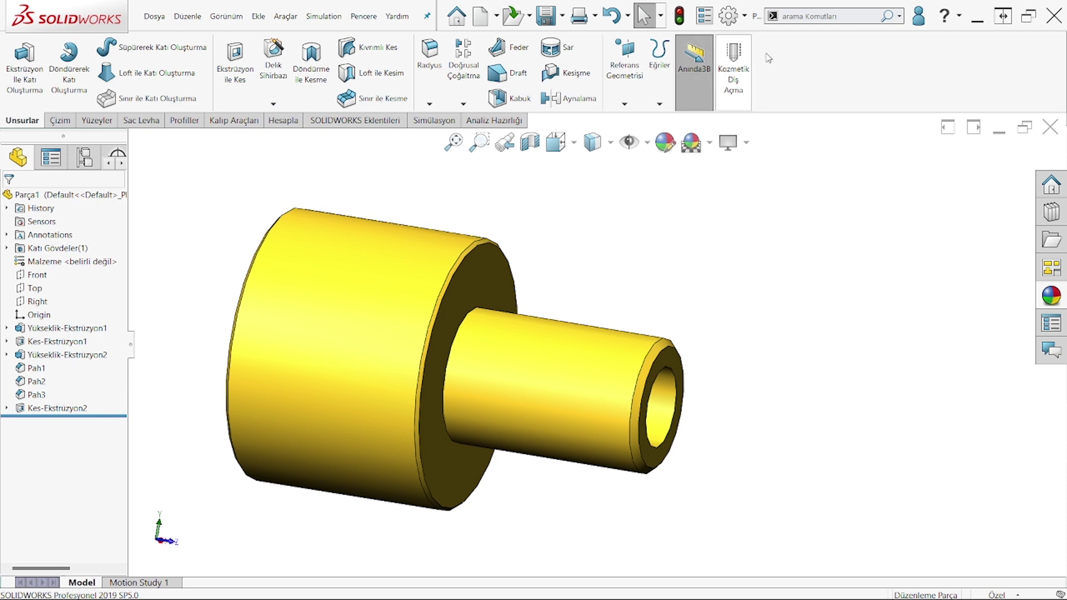
pyautogui.click(822, 18)
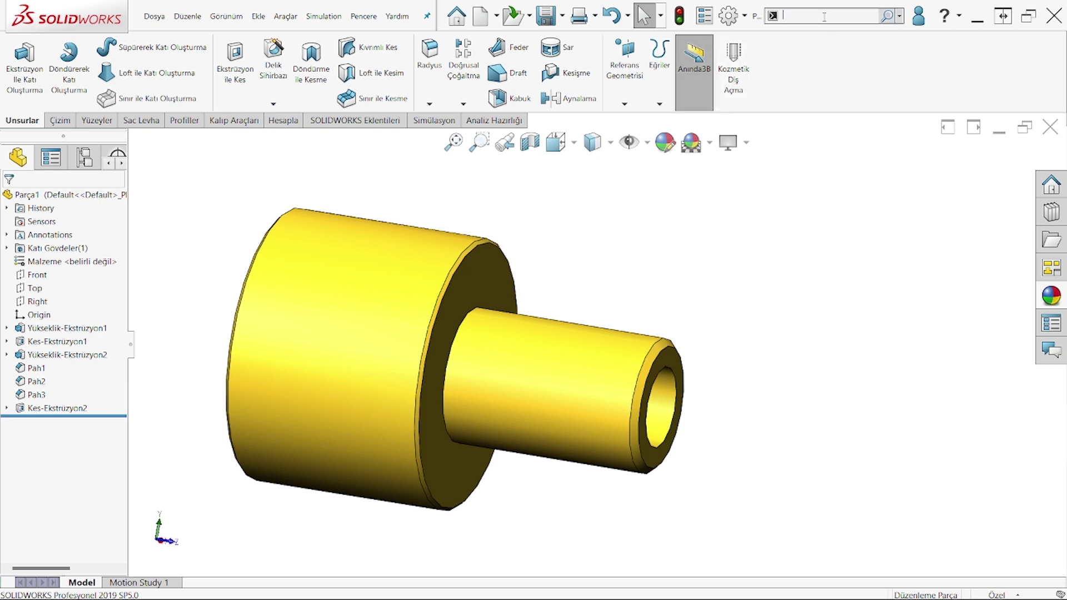
pyautogui.write('KOZ')
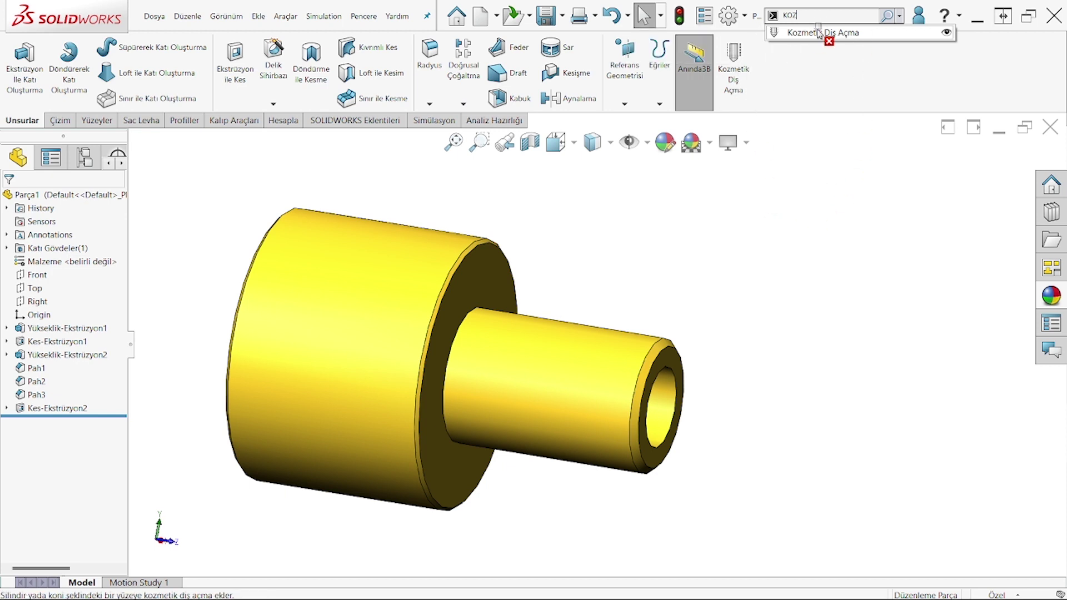
pyautogui.moveTo(823, 32); pyautogui.dragTo(772, 56)
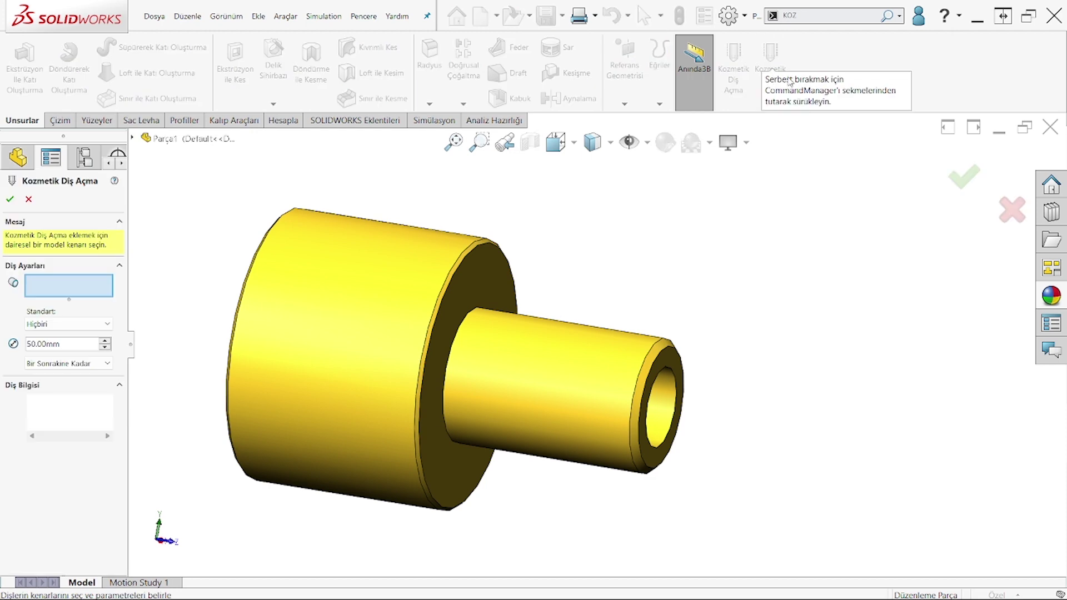
pyautogui.click(1013, 211)
pyautogui.rightClick(771, 55)
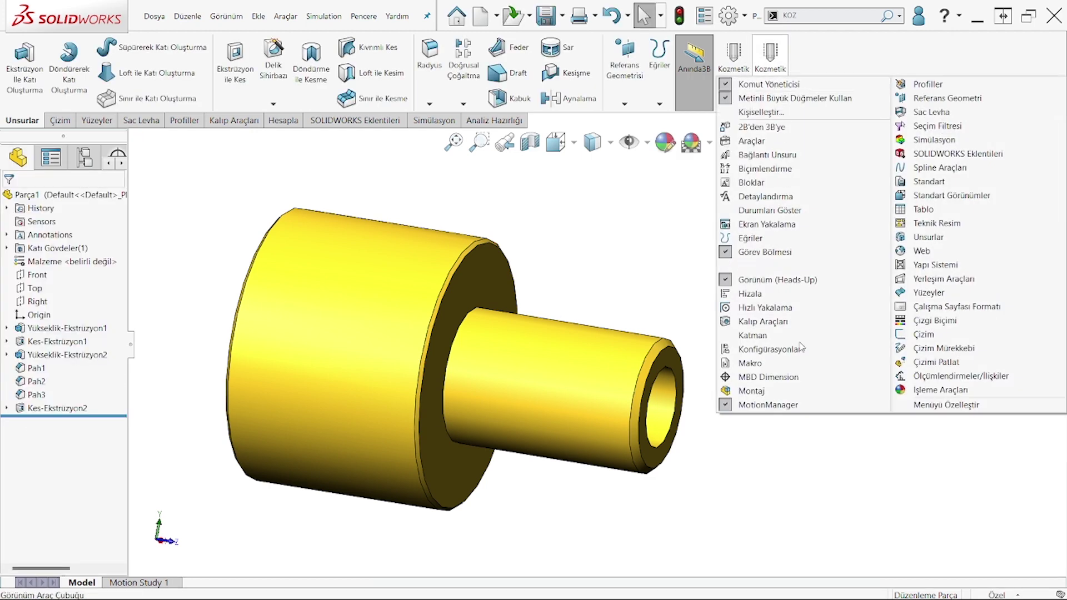
pyautogui.click(644, 227)
# Add a 19 mm cosmetic thread with no standard, up to next, from the circular edge at the shaft's free end.
pyautogui.press('z')
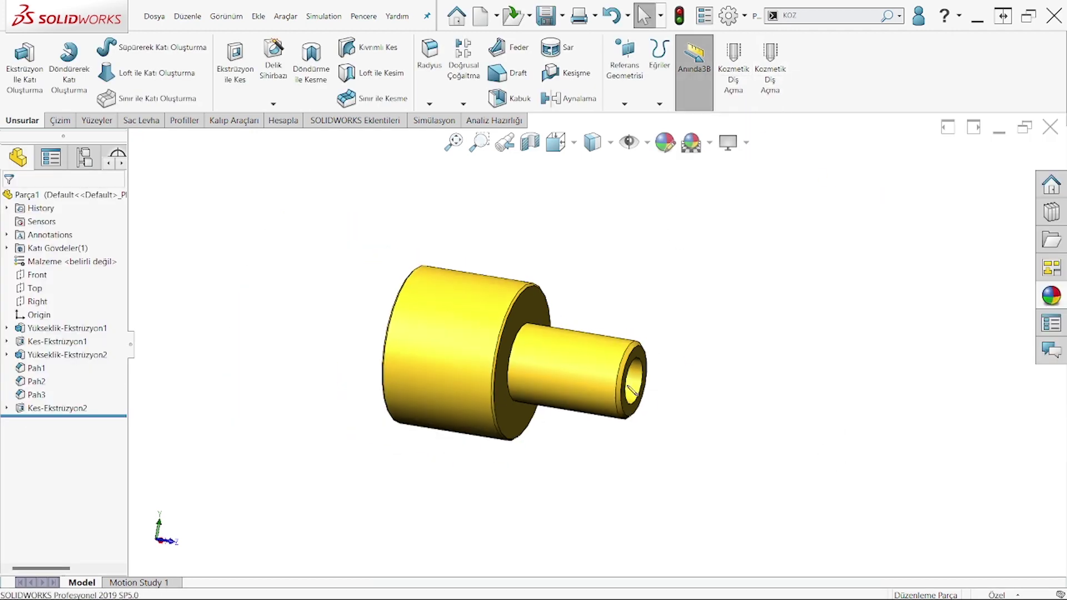
pyautogui.click(734, 61)
pyautogui.scroll(-4, 623, 361)
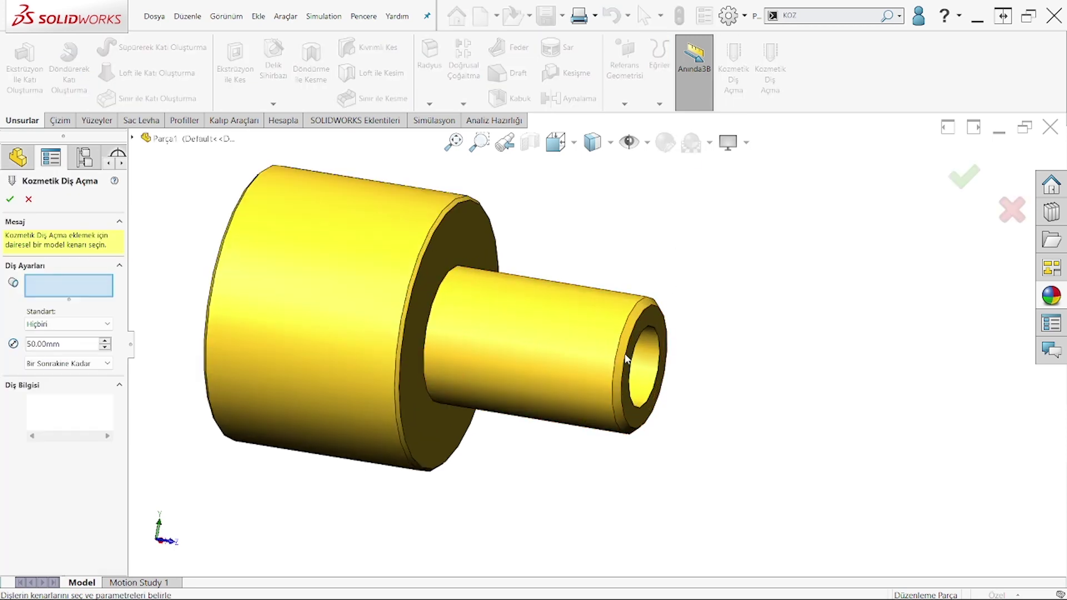
pyautogui.click(620, 346)
pyautogui.scroll(2, 547, 391)
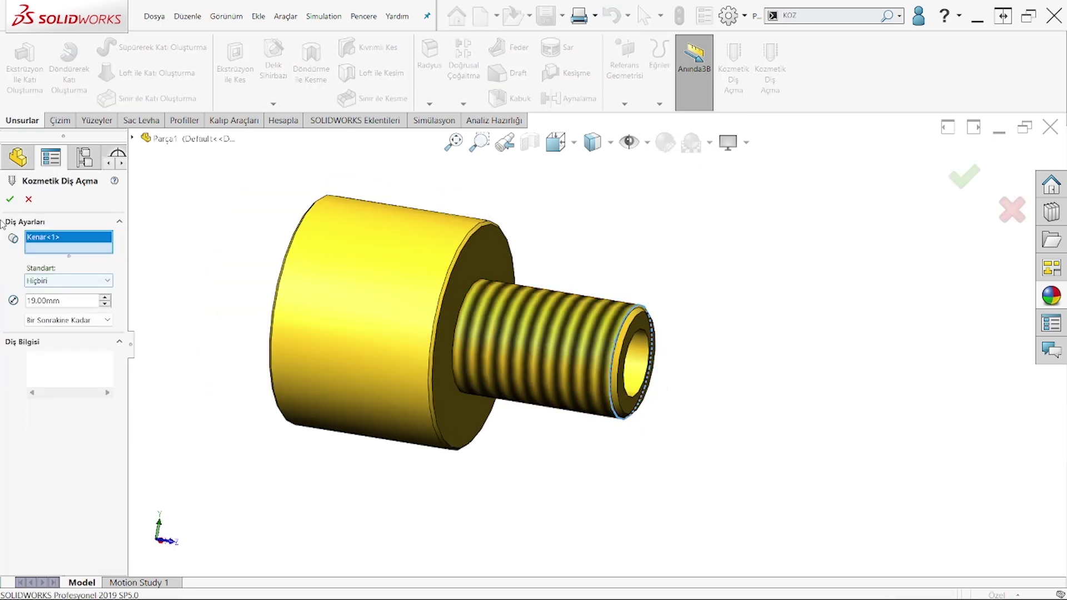
pyautogui.click(11, 197)
pyautogui.moveTo(250, 261); pyautogui.dragTo(500, 222, button='middle')
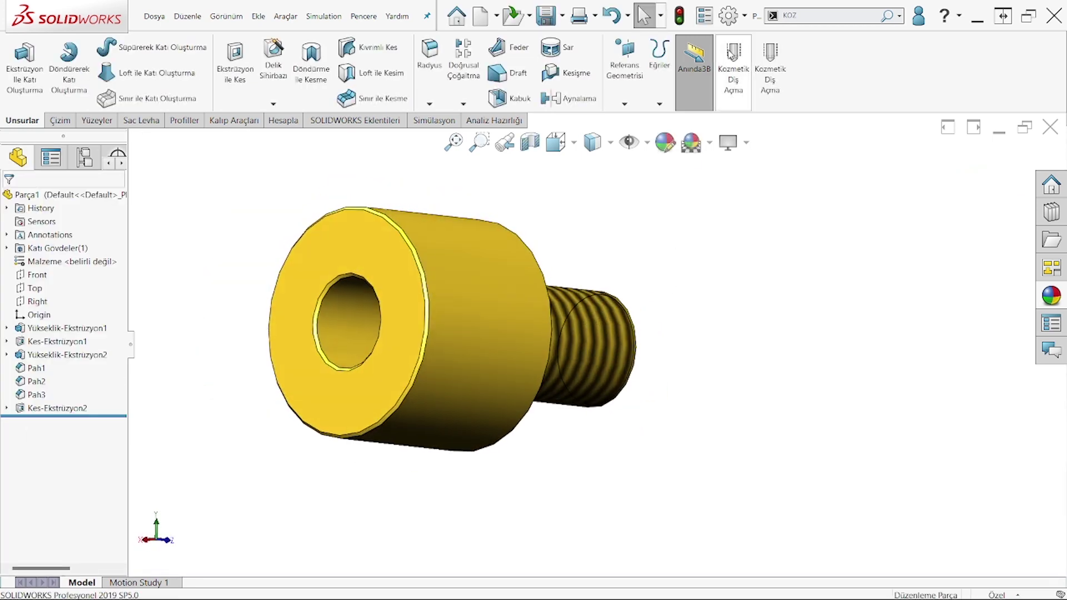
# Add a cosmetic thread inside the blind hole of the 40 mm body, starting from its mouth edge.
pyautogui.click(747, 62)
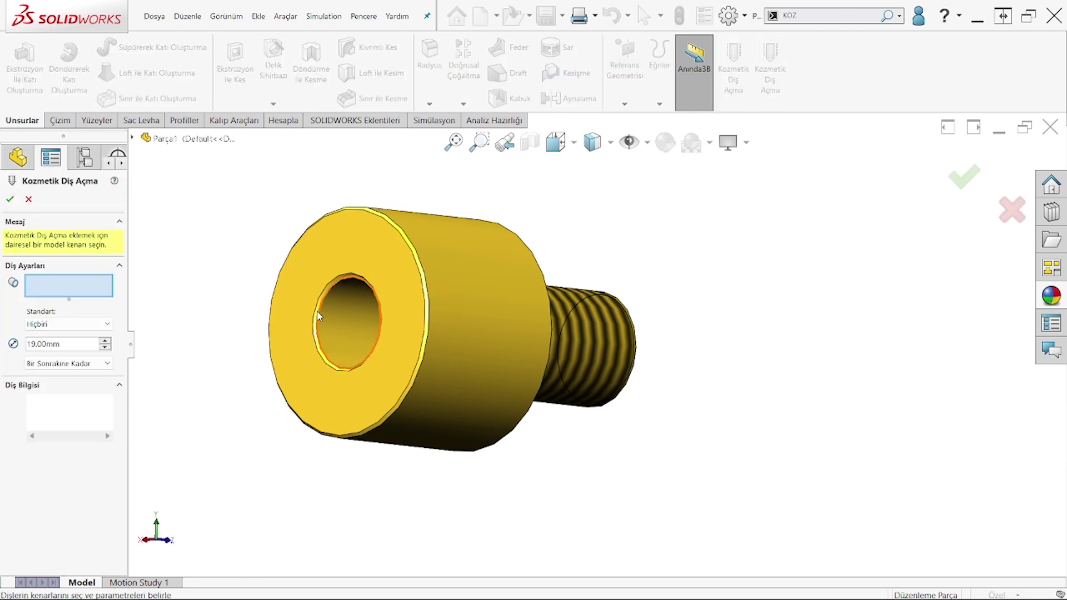
pyautogui.click(319, 317)
pyautogui.click(11, 199)
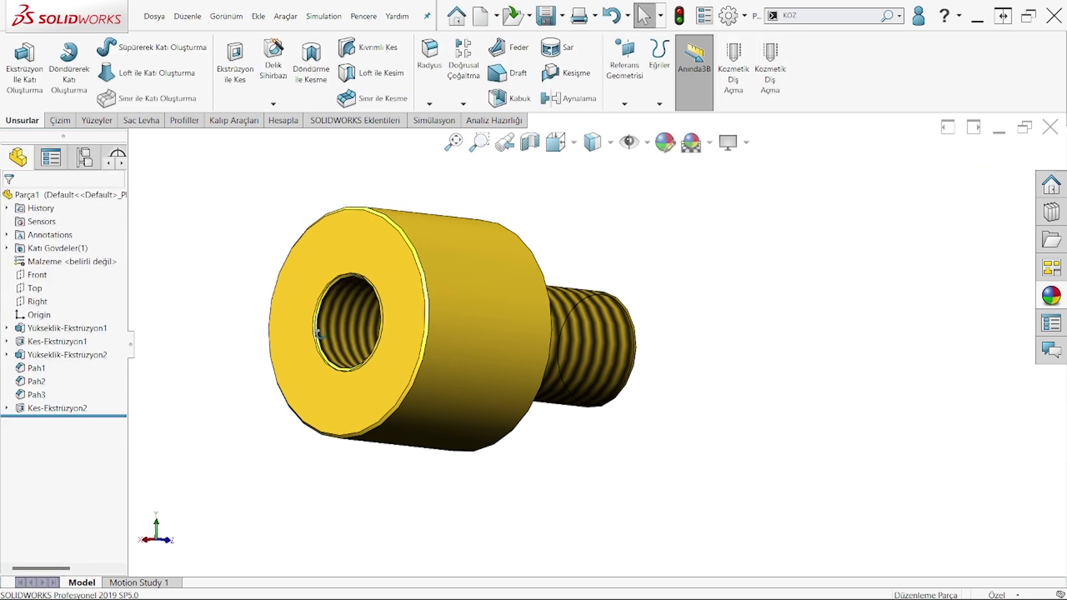
pyautogui.moveTo(334, 334); pyautogui.dragTo(687, 270, button='middle')
pyautogui.scroll(-3, 383, 370)
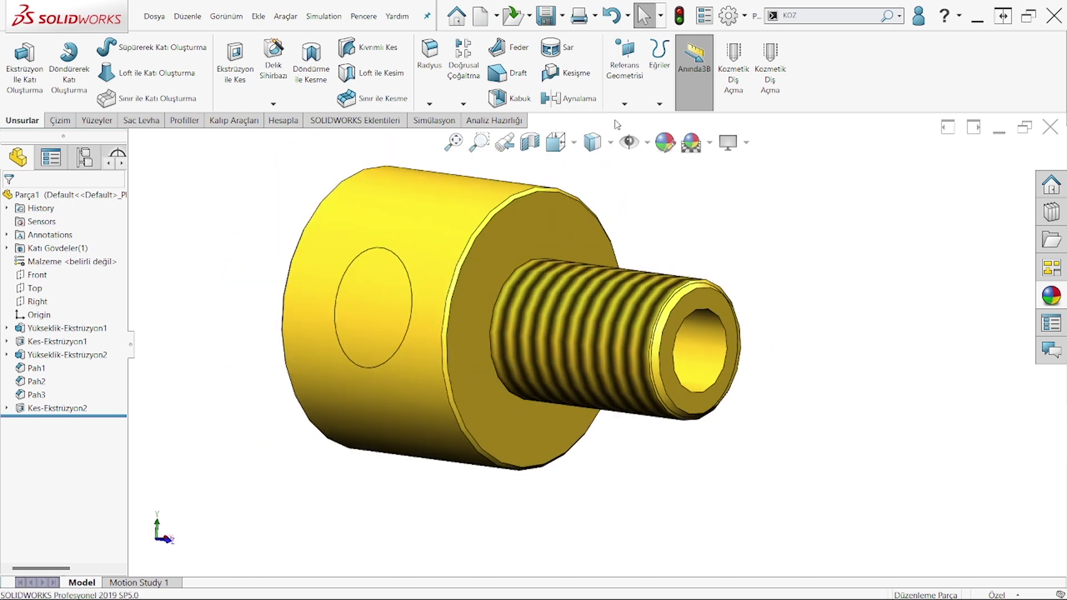
# Hide all item types in the graphics area, including the cosmetic threads.
pyautogui.click(629, 142)
pyautogui.click(628, 143)
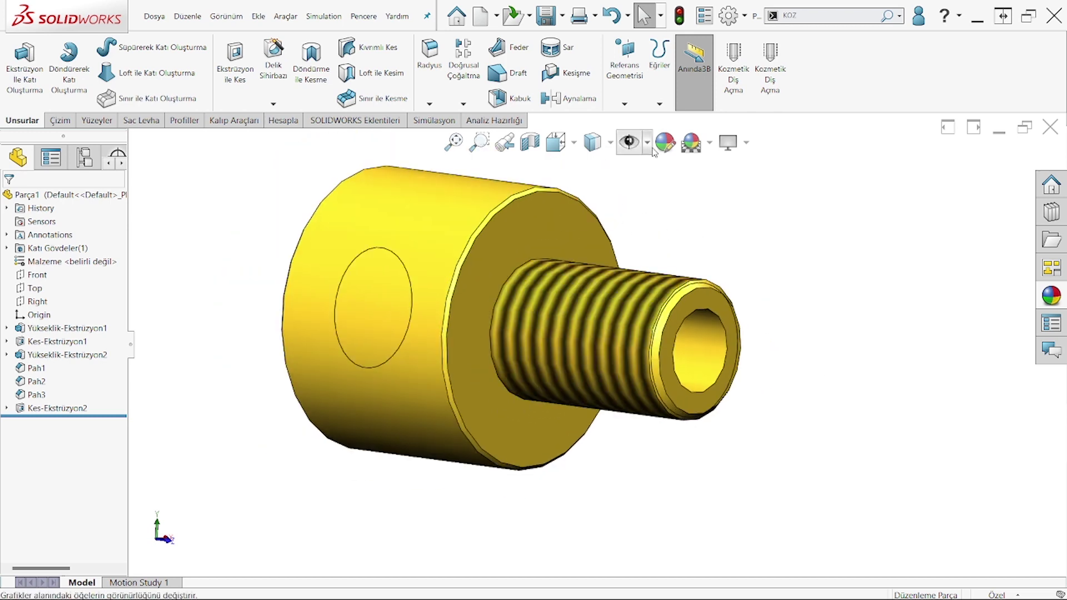
pyautogui.click(647, 144)
pyautogui.click(630, 143)
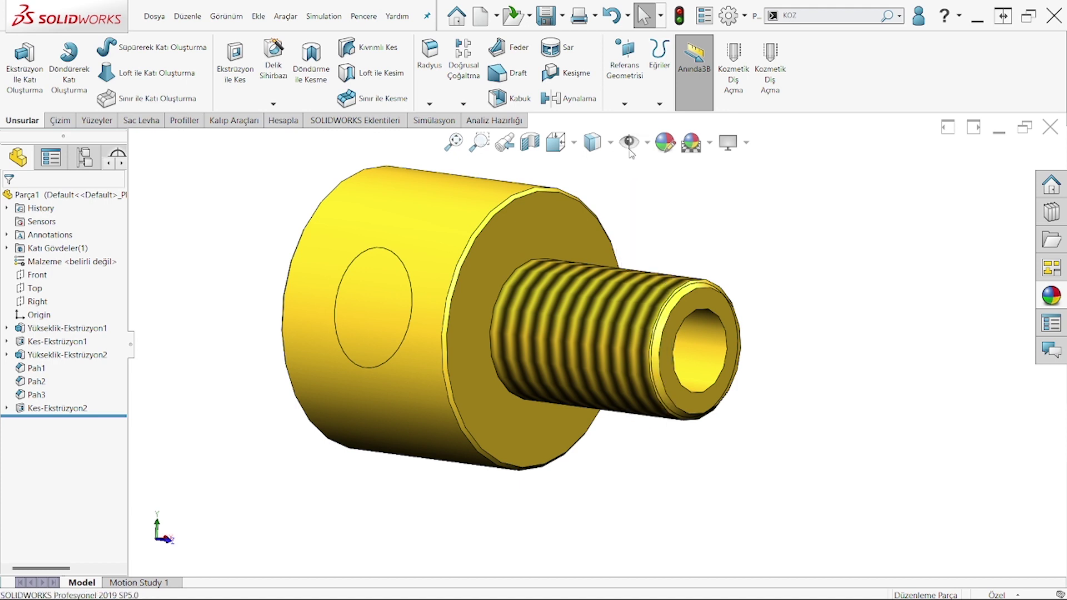
pyautogui.click(630, 146)
pyautogui.moveTo(631, 253); pyautogui.dragTo(683, 295, button='middle')
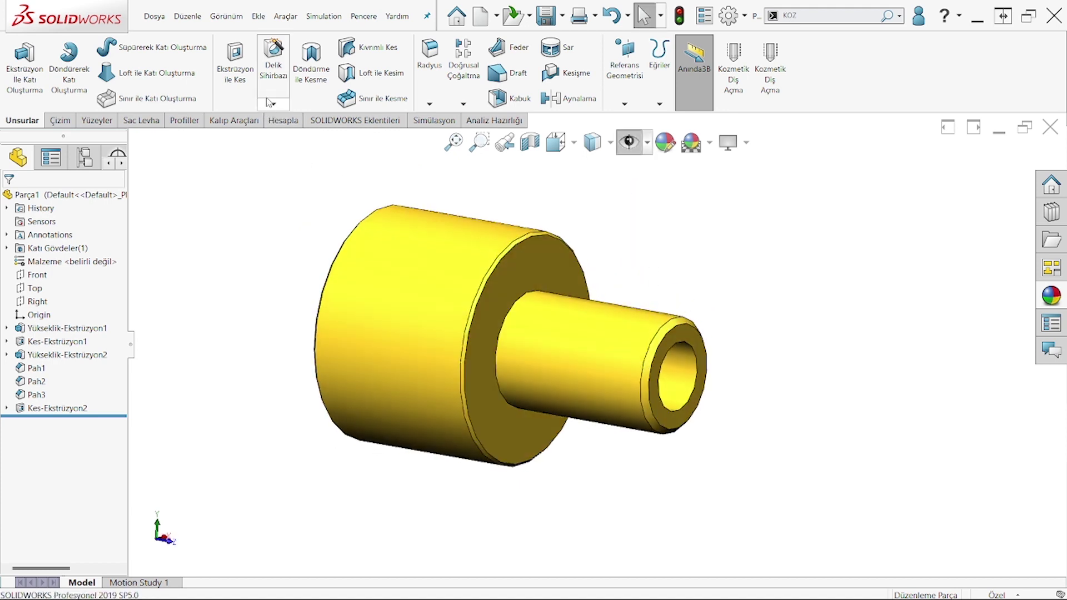
# Start a Thread feature from the circular edge at the shaft's free end, using type Metric Die and size M20x1.5.
pyautogui.click(274, 105)
pyautogui.click(281, 149)
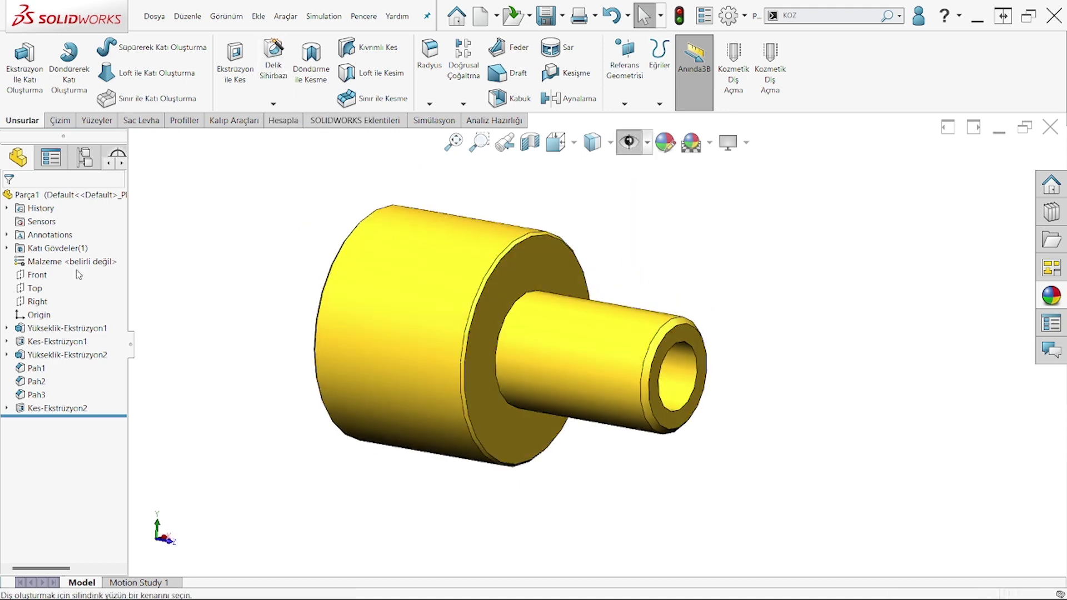
pyautogui.click(618, 326)
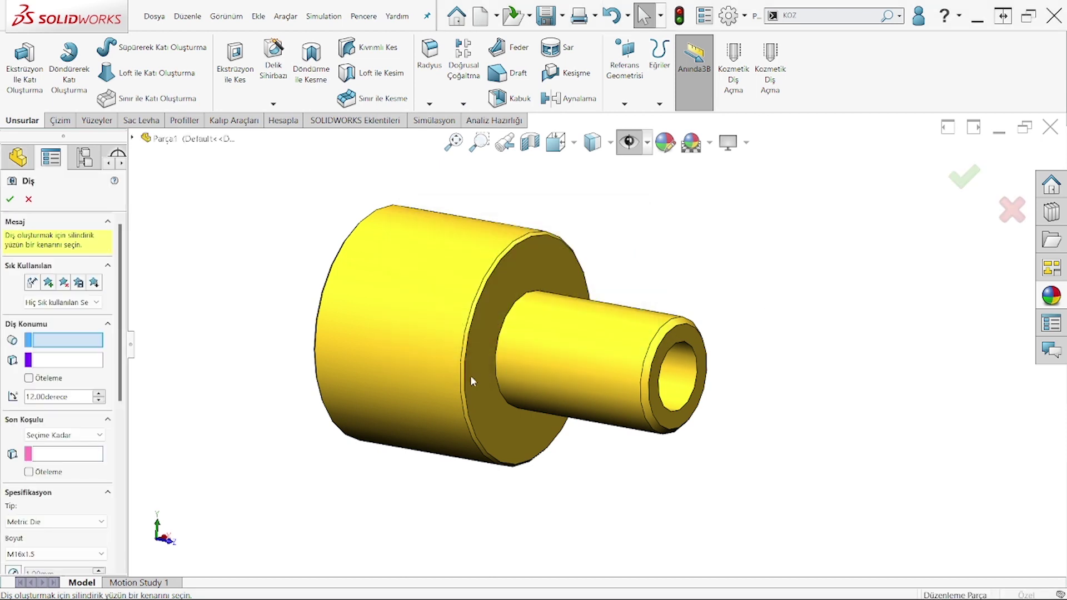
pyautogui.scroll(-3, 657, 377)
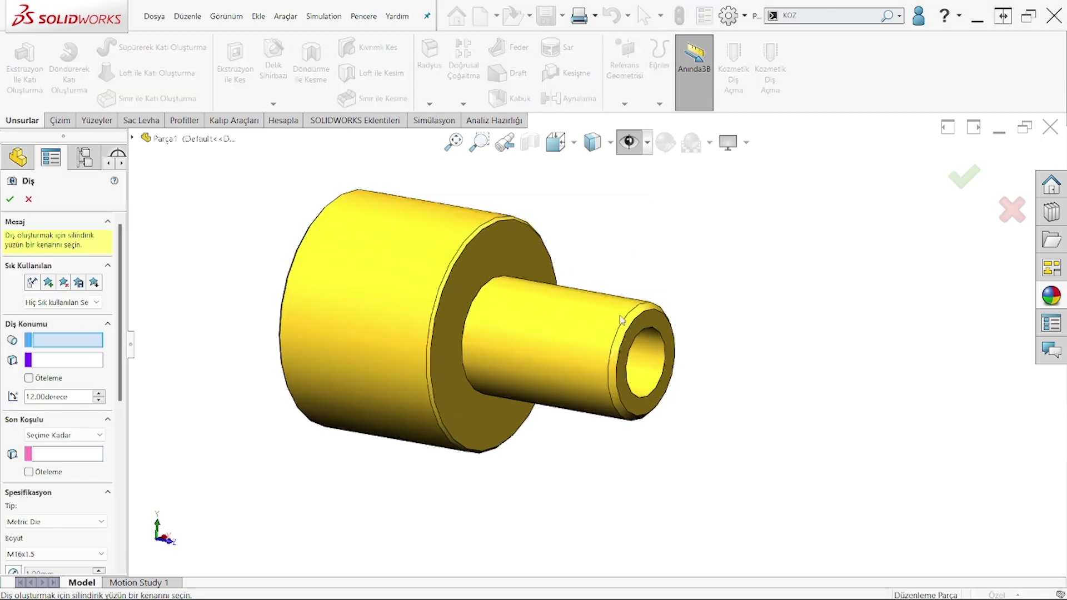
pyautogui.click(627, 322)
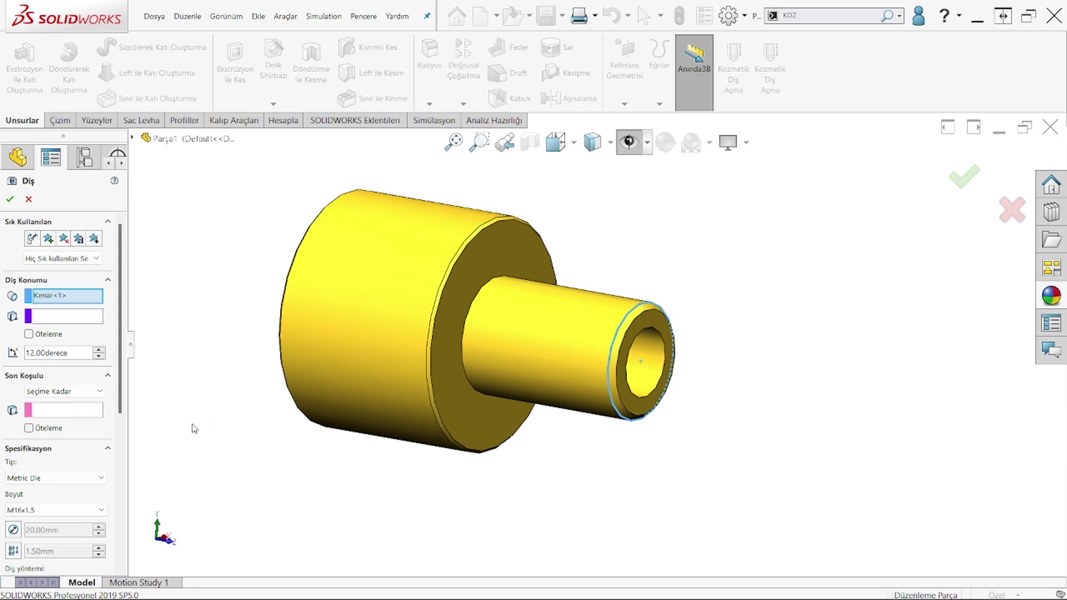
pyautogui.scroll(-3, 118, 367)
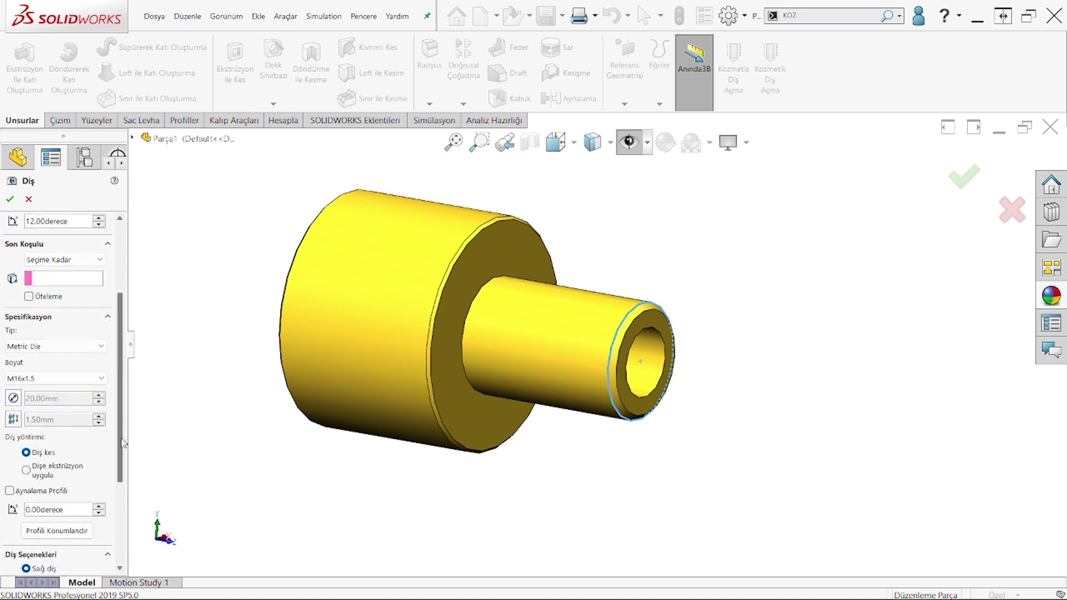
pyautogui.click(78, 360)
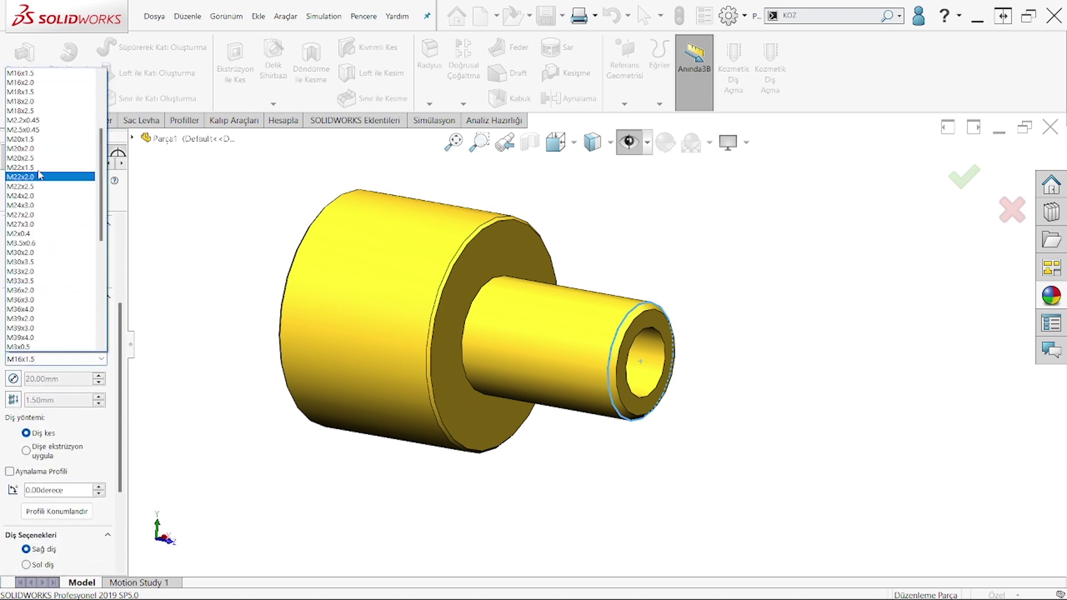
pyautogui.click(30, 154)
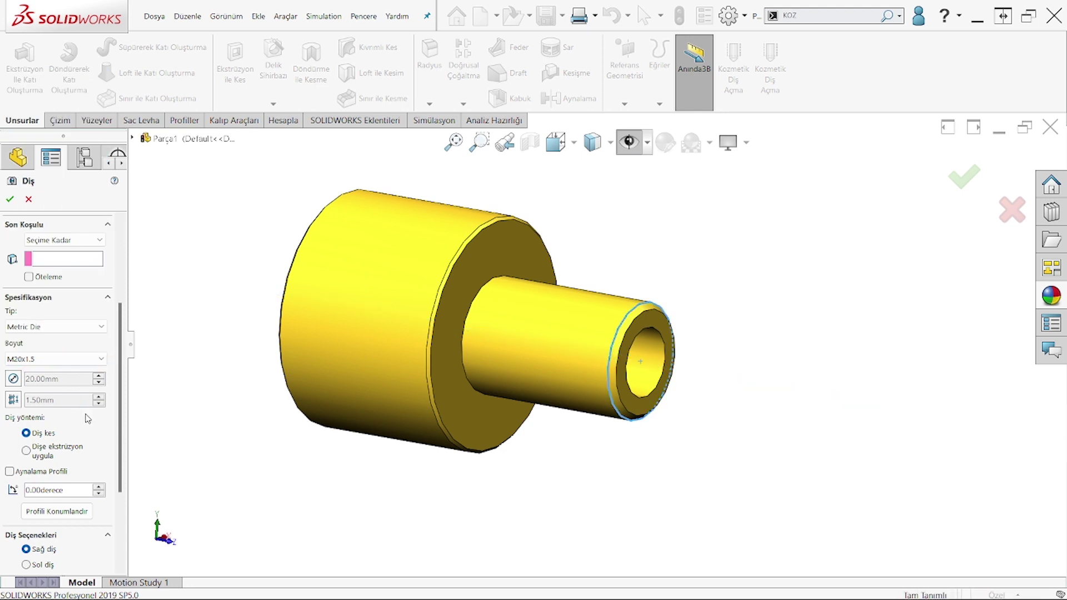
# End the cut thread at the 40 mm body's shoulder face and create it as a right-hand thread.
pyautogui.click(507, 234)
pyautogui.moveTo(508, 234); pyautogui.dragTo(430, 303, button='middle')
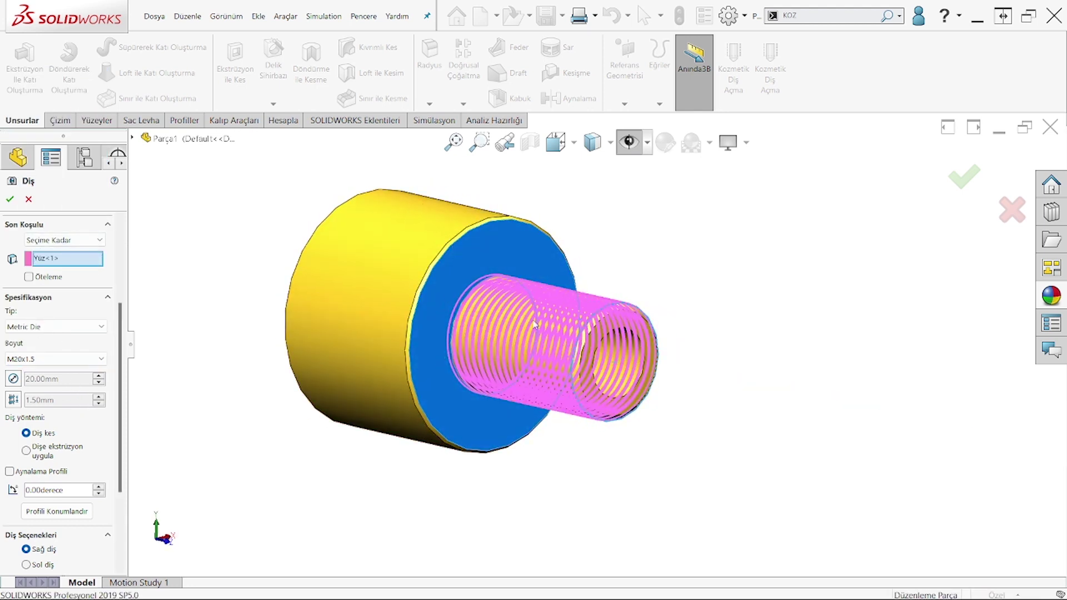
pyautogui.scroll(-3, 91, 357)
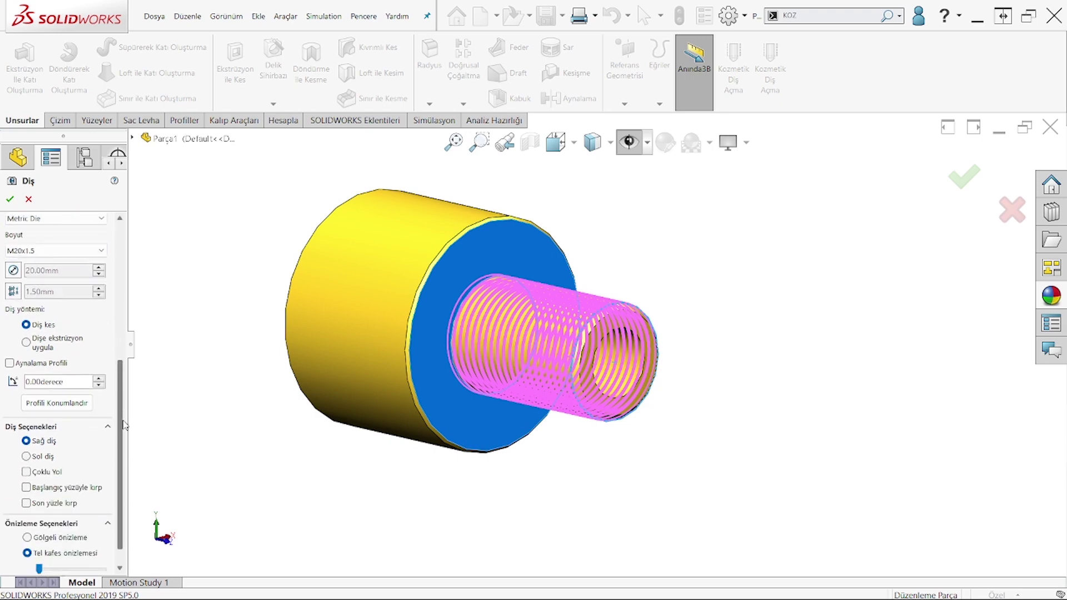
pyautogui.scroll(5, 34, 257)
pyautogui.click(11, 199)
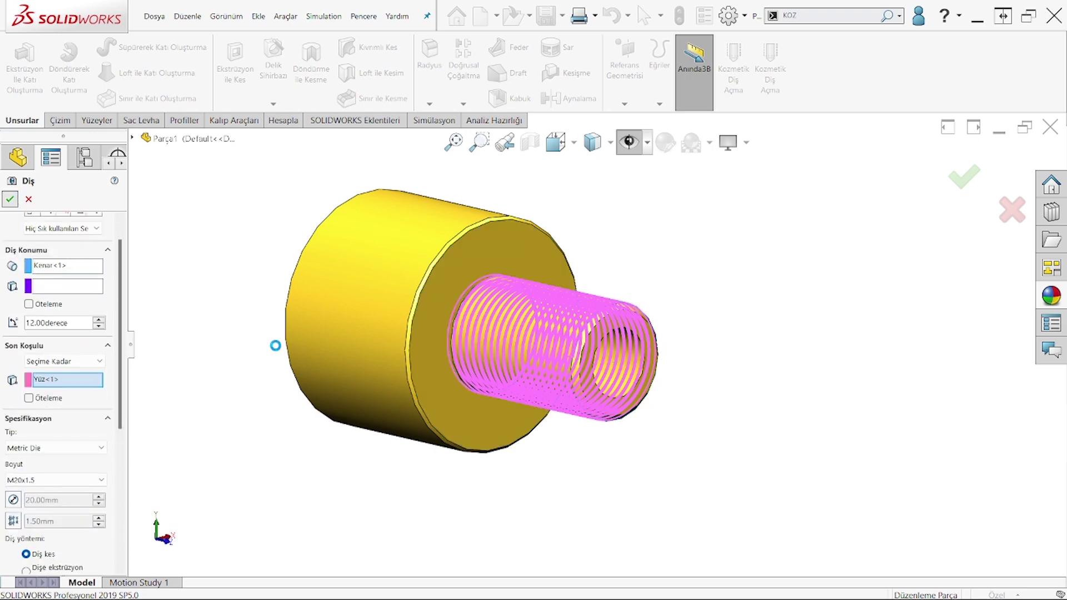
# Start another Thread feature from the blind hole's mouth edge, with its start offset enabled at 1.00 mm.
pyautogui.moveTo(533, 367); pyautogui.dragTo(314, 360, button='middle')
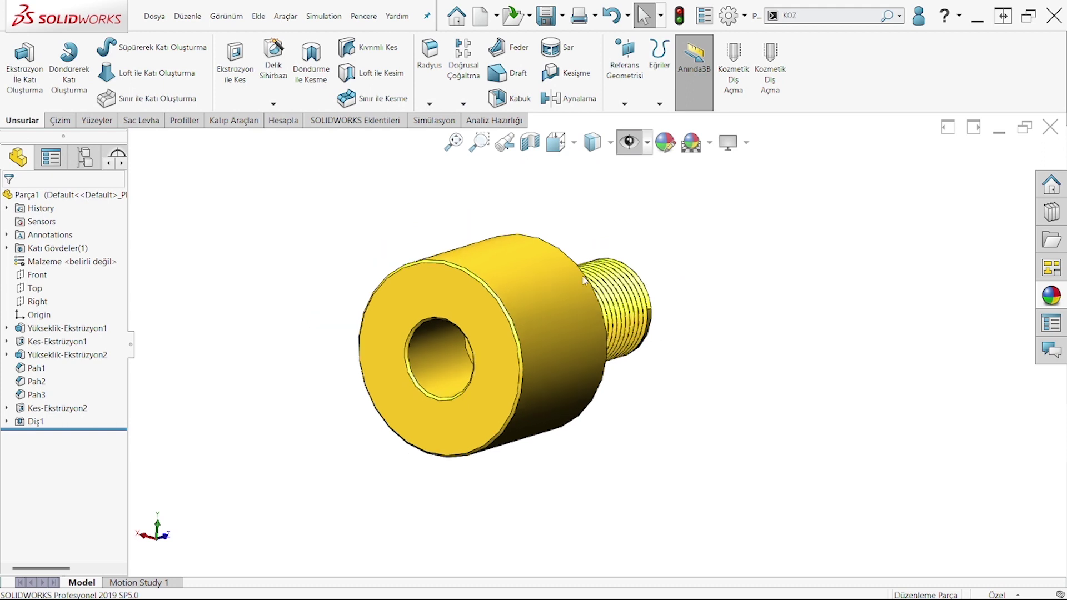
pyautogui.click(273, 104)
pyautogui.click(284, 146)
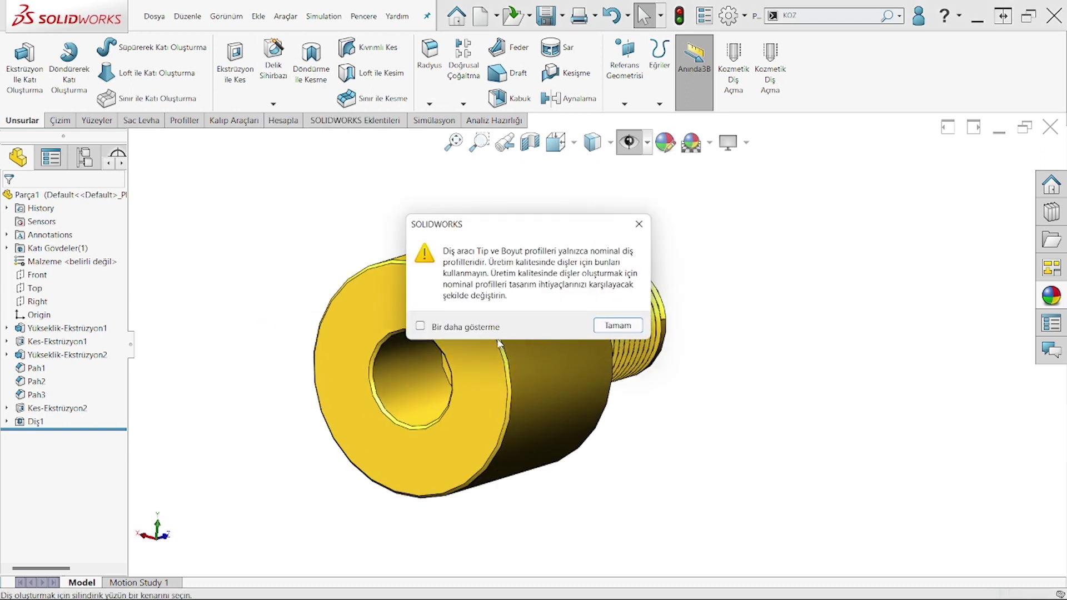
pyautogui.click(618, 325)
pyautogui.click(372, 384)
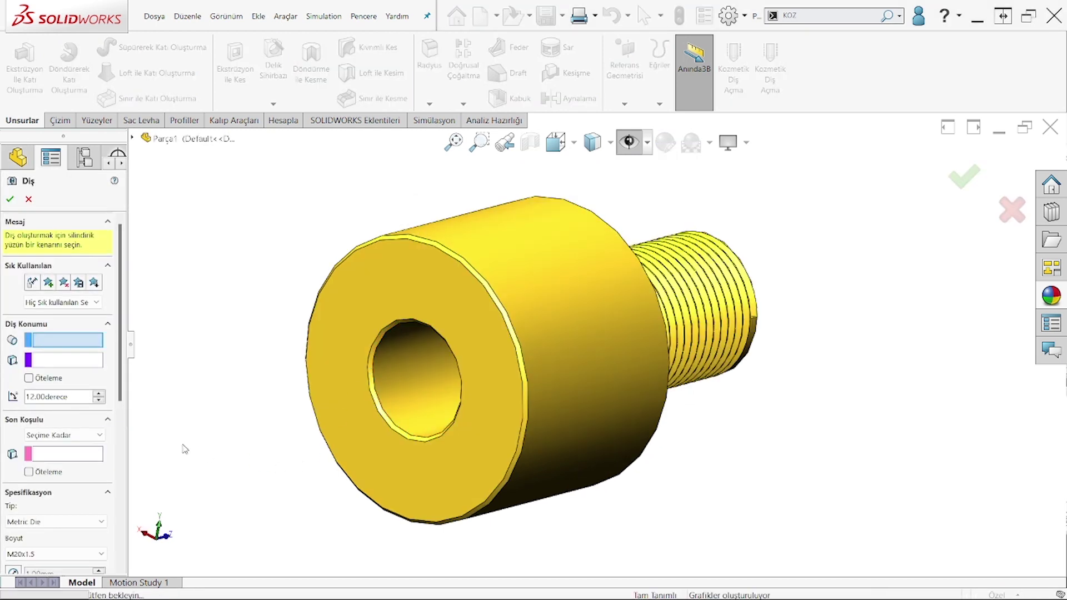
pyautogui.click(51, 336)
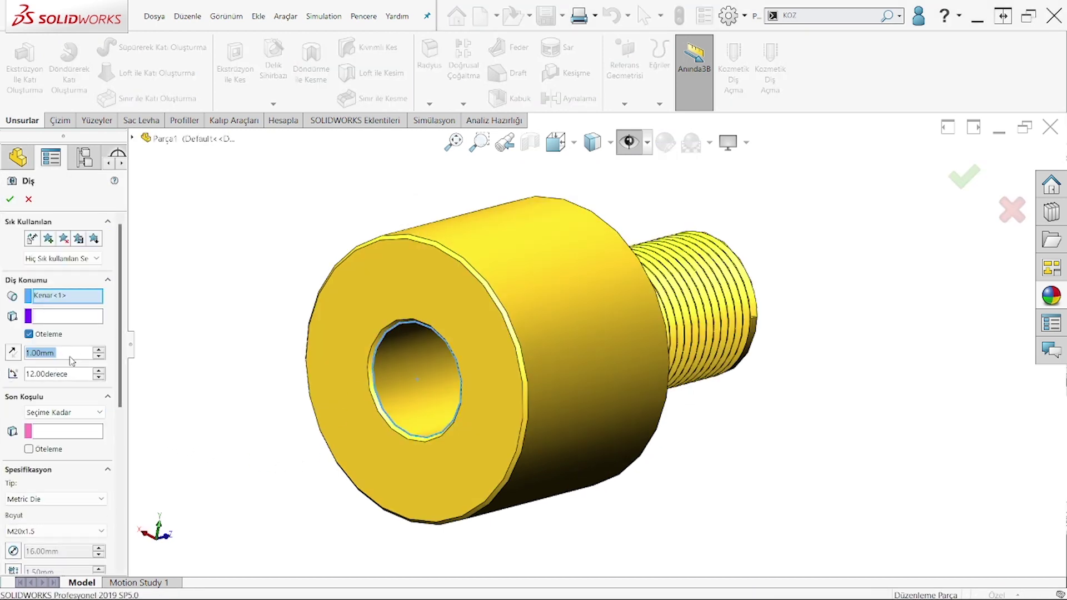
# Set the hole thread's size to M16x1.5 with the extrude thread method, and try to create it.
pyautogui.scroll(-4, 58, 433)
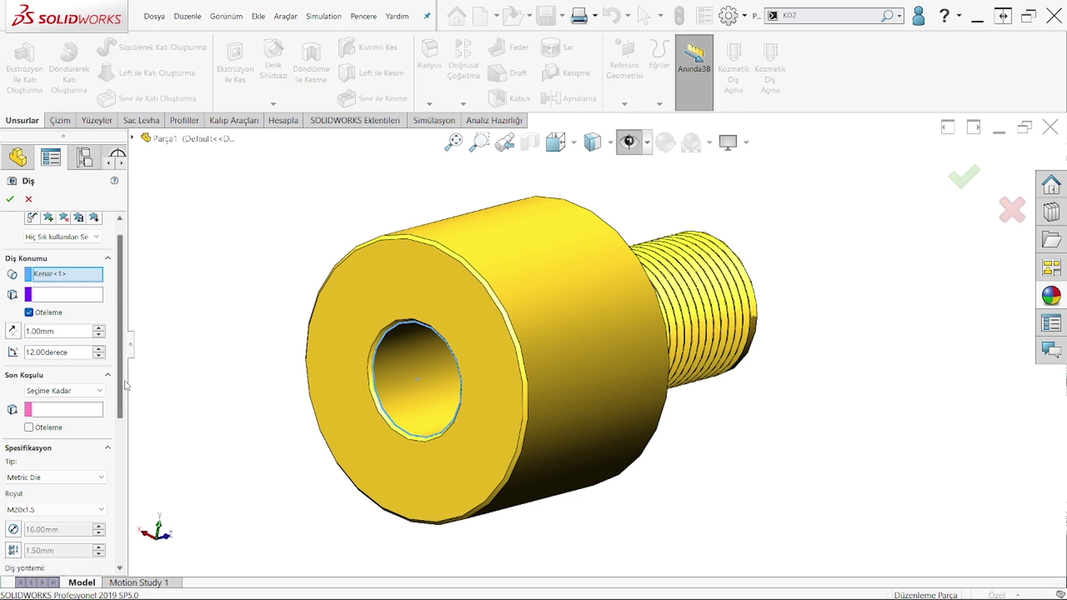
pyautogui.click(57, 433)
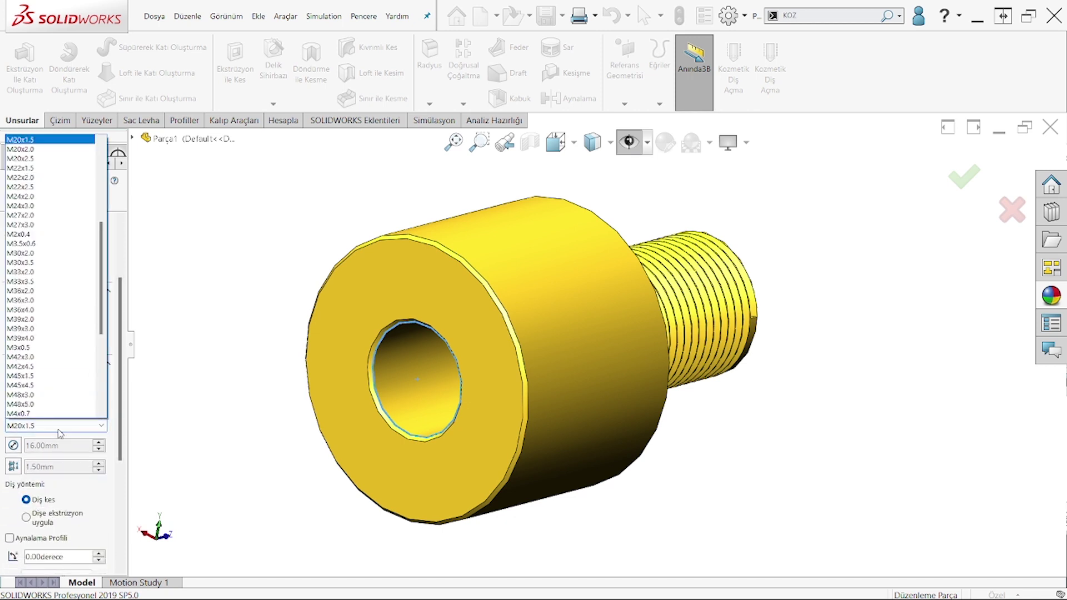
pyautogui.scroll(2, 67, 282)
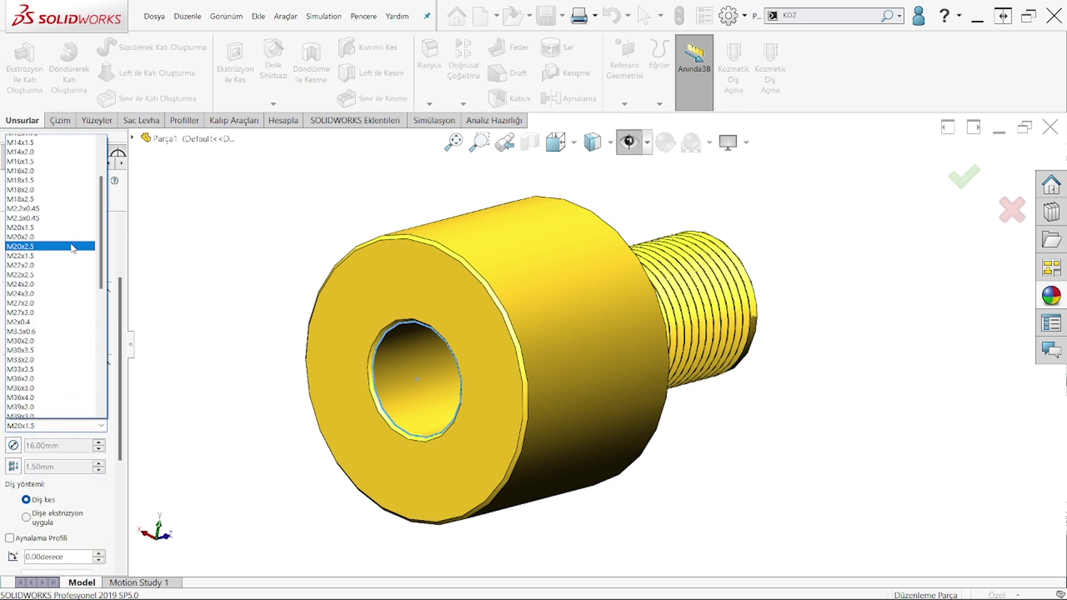
pyautogui.scroll(1, 70, 253)
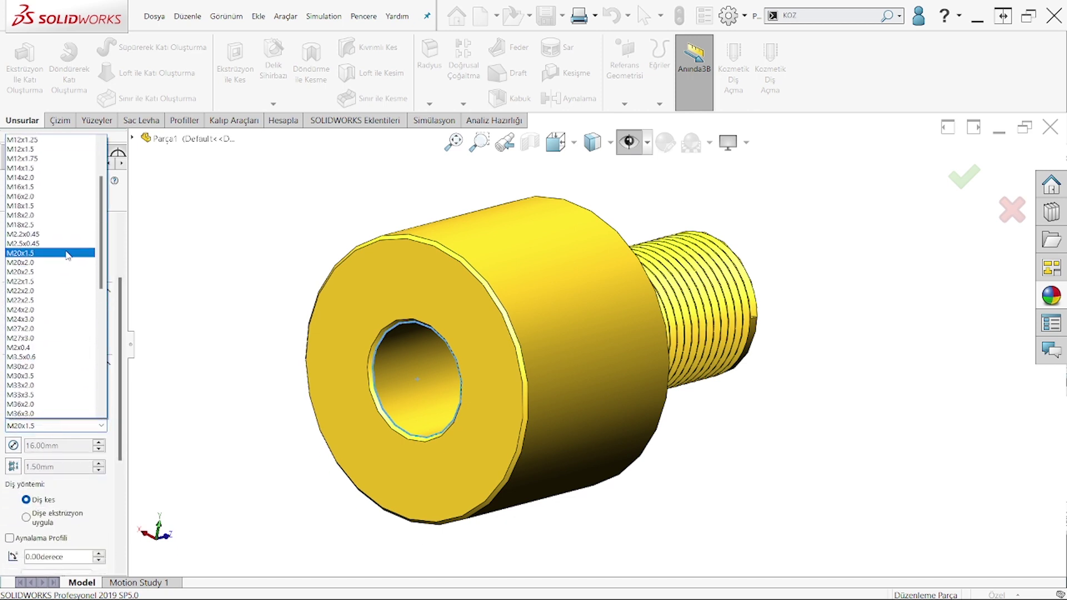
pyautogui.click(50, 187)
pyautogui.moveTo(122, 429); pyautogui.dragTo(127, 489)
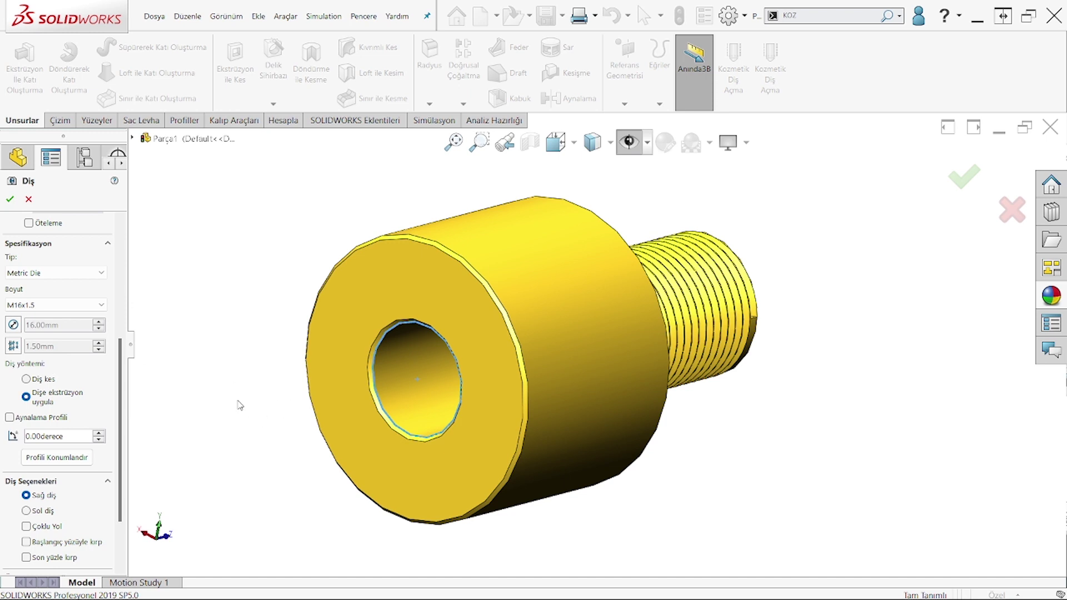
pyautogui.click(9, 200)
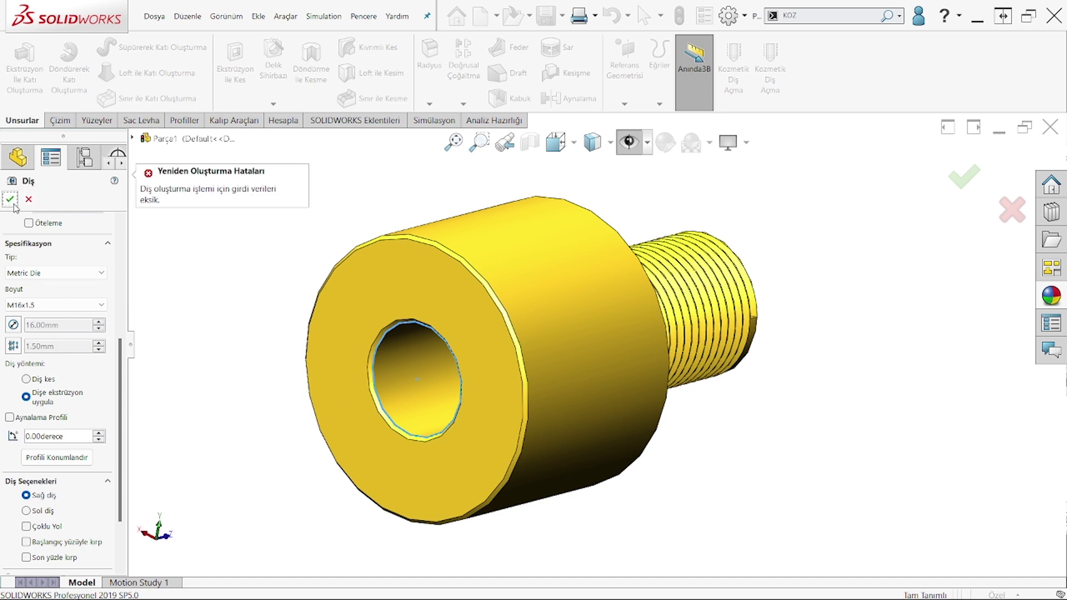
# Choose the body's shoulder face around the shaft as the hole thread's end location and create the thread.
pyautogui.moveTo(119, 358); pyautogui.dragTo(135, 292)
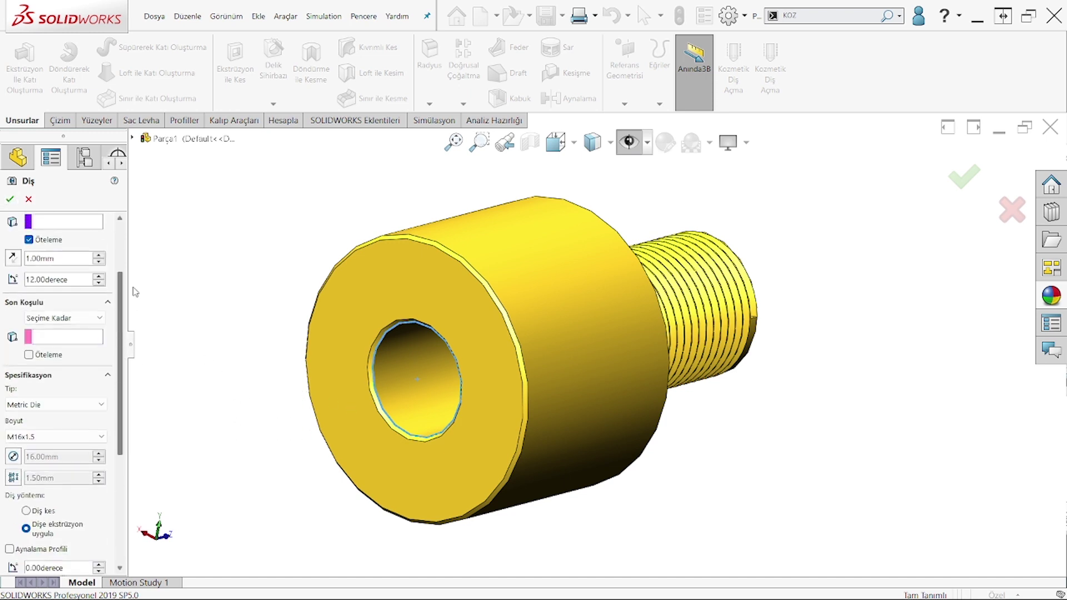
pyautogui.click(90, 337)
pyautogui.moveTo(333, 378); pyautogui.dragTo(712, 334, button='middle')
pyautogui.click(492, 367)
pyautogui.press('Return')
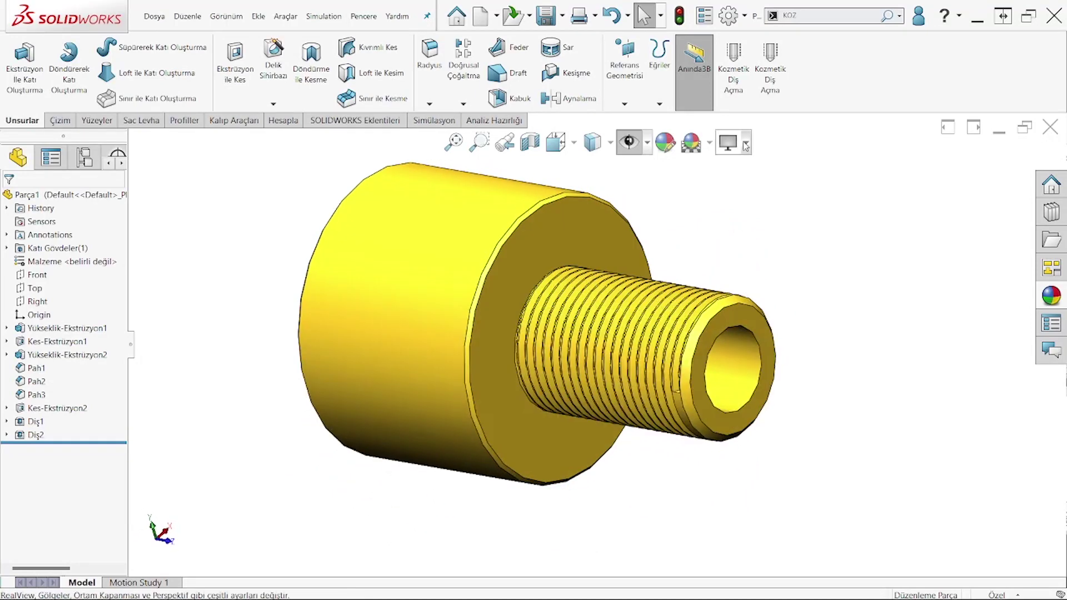
# Switch to the PDF drawing in the browser, maximize its window and examine the section, end and isometric views for remaining features.
pyautogui.click(747, 143)
pyautogui.moveTo(527, 585)
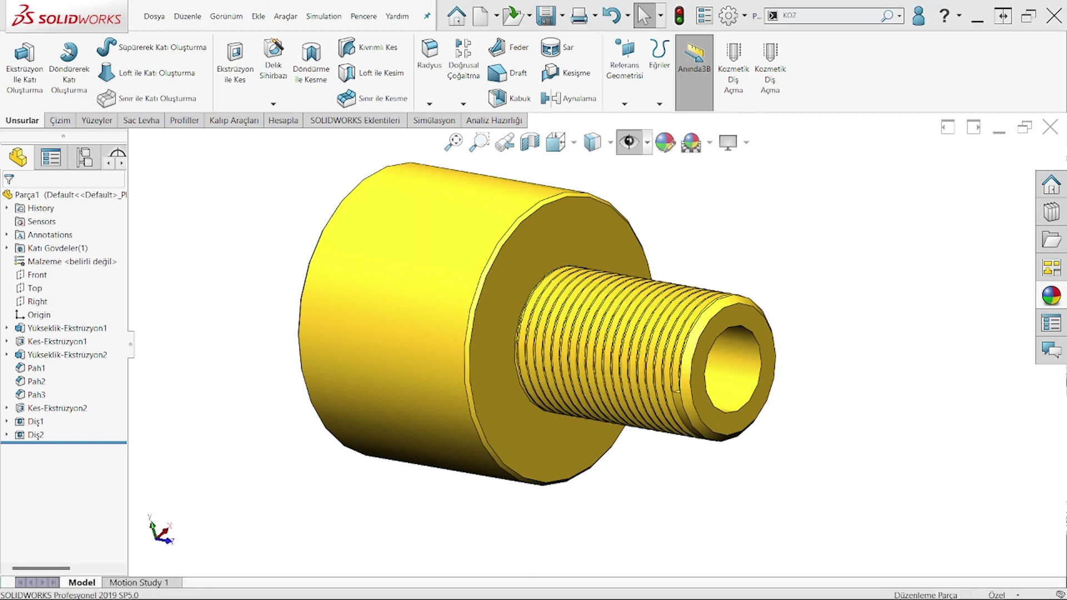
pyautogui.hotkey('alt', 'Tab')
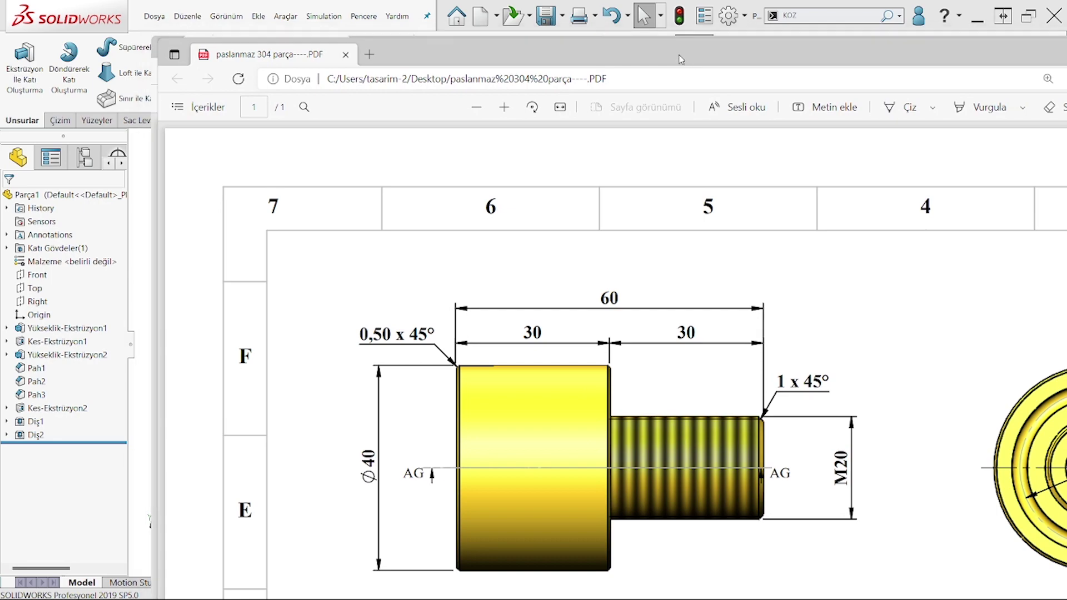
pyautogui.doubleClick(687, 62)
pyautogui.click(687, 63)
pyautogui.scroll(-5, 556, 334)
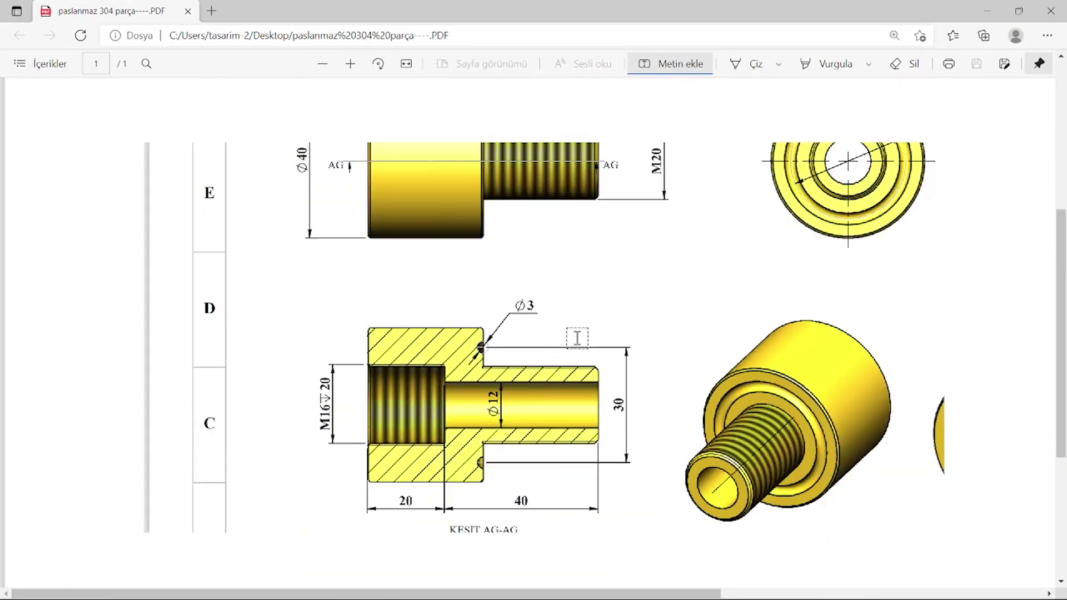
pyautogui.keyDown('ctrl'); pyautogui.scroll(-3, 574, 340); pyautogui.keyUp('ctrl')
pyautogui.keyDown('ctrl'); pyautogui.scroll(1, 608, 187); pyautogui.keyUp('ctrl')
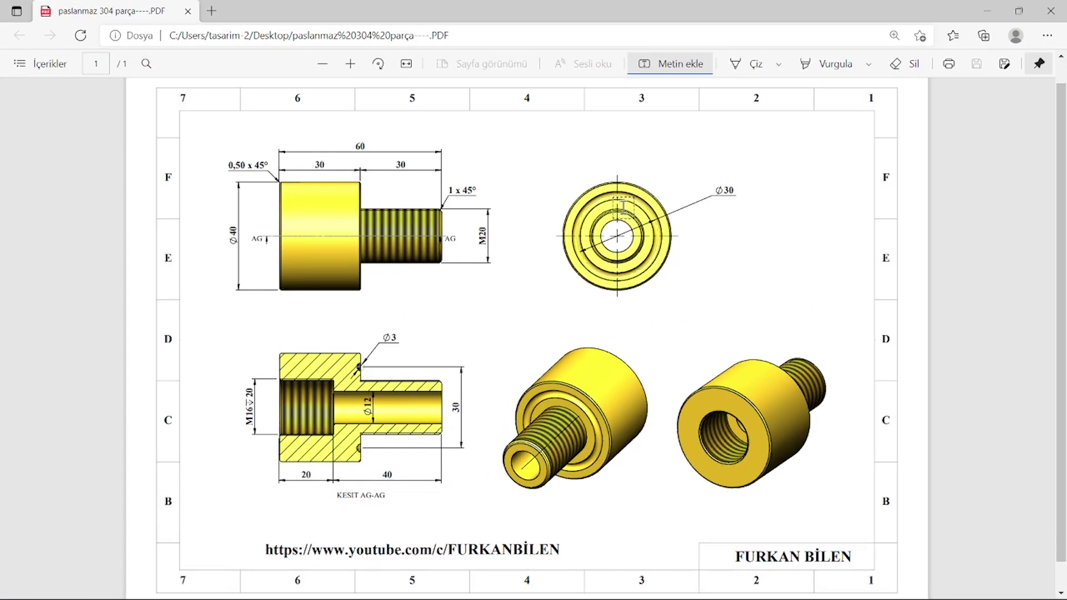